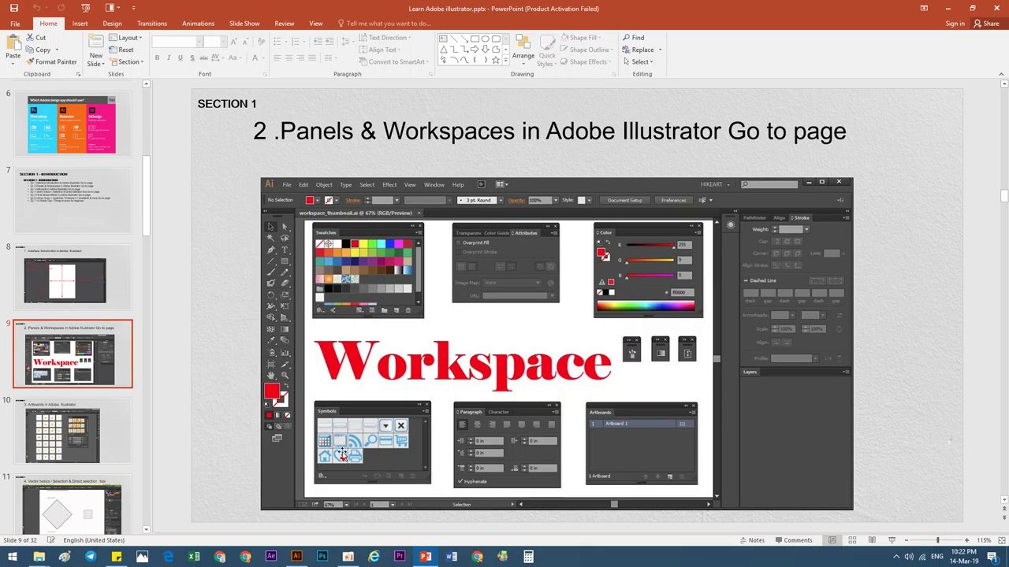
# Switch from the PowerPoint lesson slides to Adobe Illustrator.
pyautogui.click(298, 552)
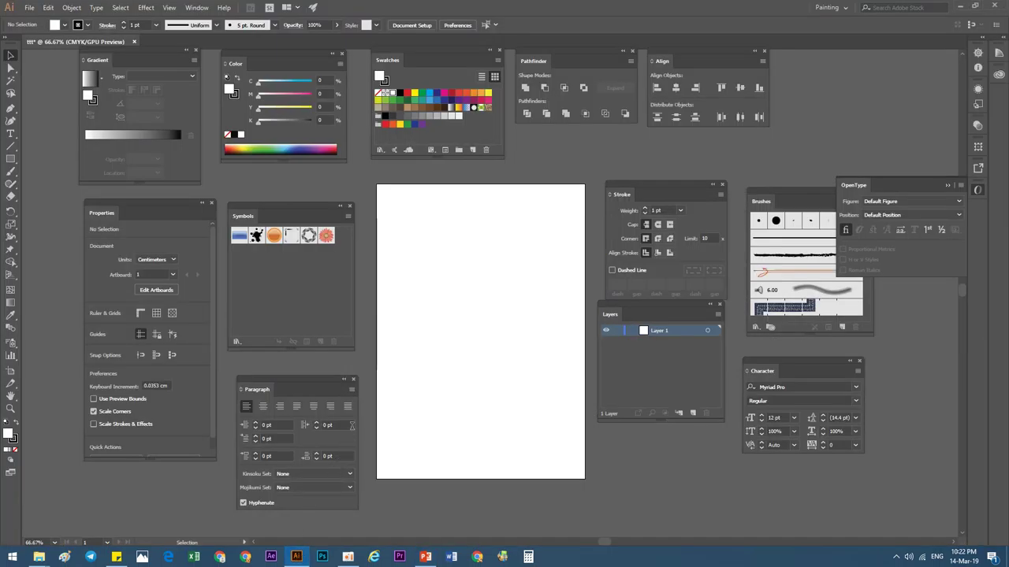
# Zoom out, rearrange the Gradient and Stroke panels, close OpenType, and draw an upper-left rectangle.
pyautogui.hotkey('ctrl', '-')
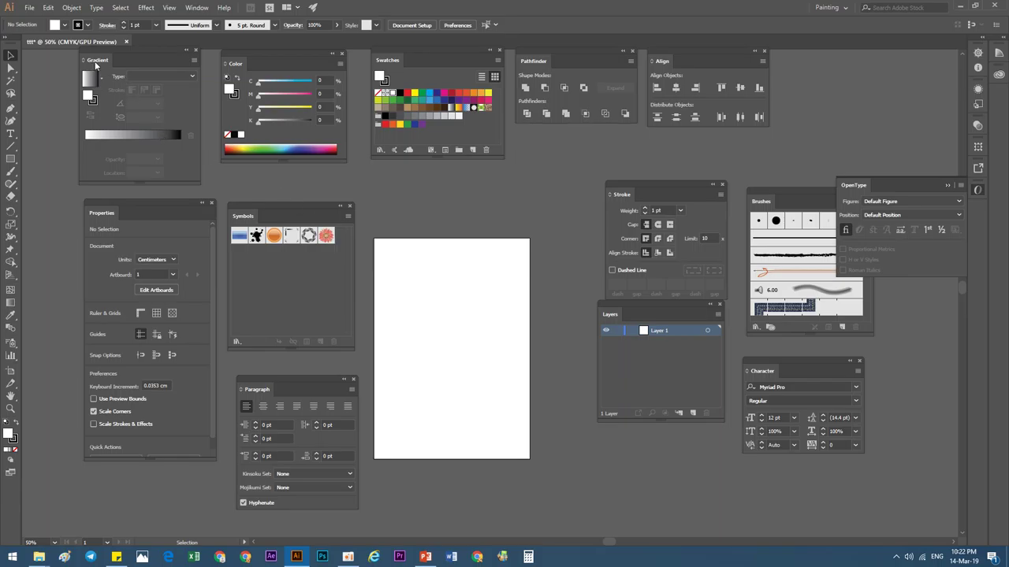
pyautogui.moveTo(95, 63); pyautogui.dragTo(93, 64)
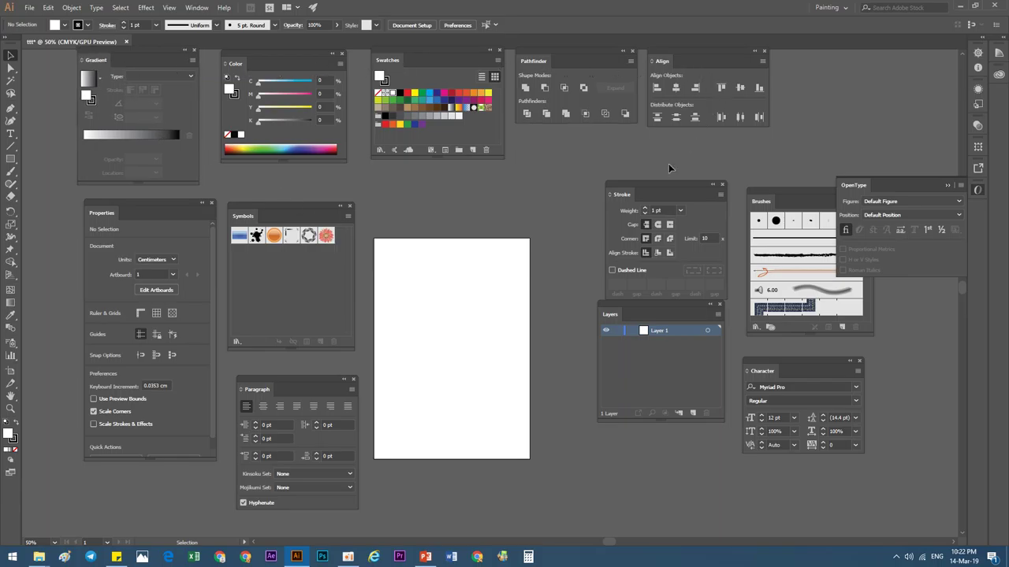
pyautogui.click(974, 193)
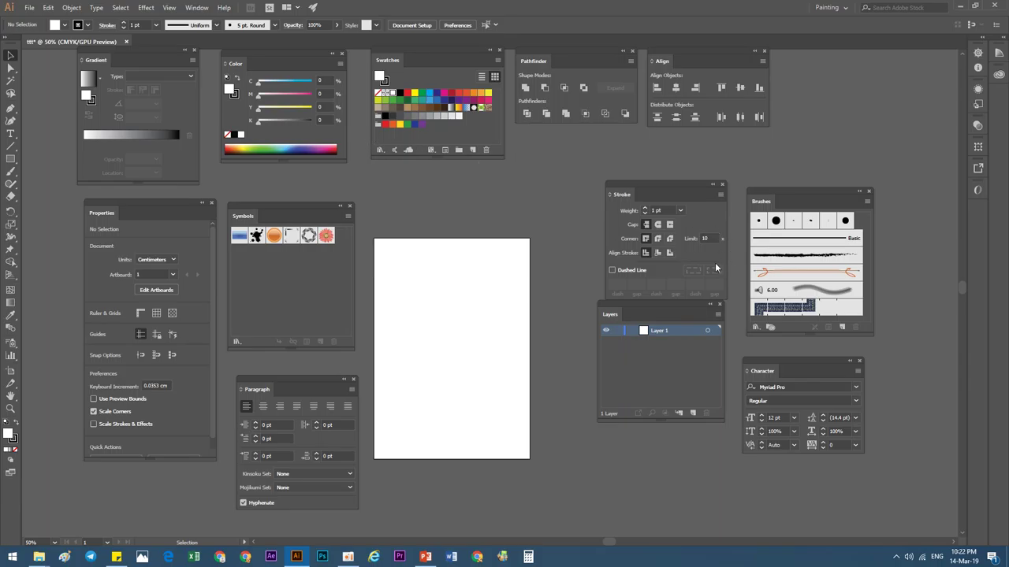
pyautogui.moveTo(653, 194); pyautogui.dragTo(648, 187)
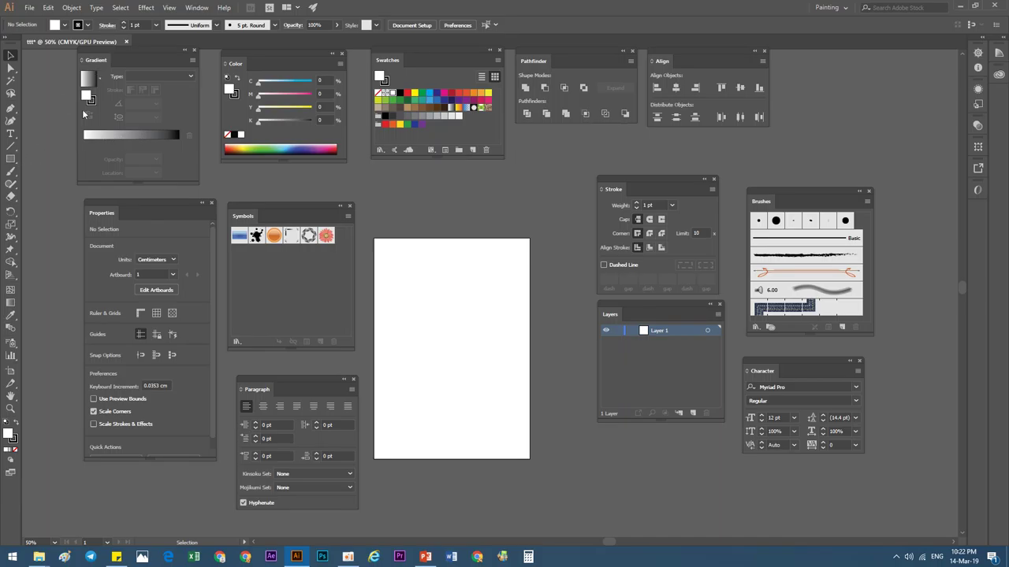
pyautogui.click(9, 161)
pyautogui.moveTo(367, 249); pyautogui.dragTo(474, 321)
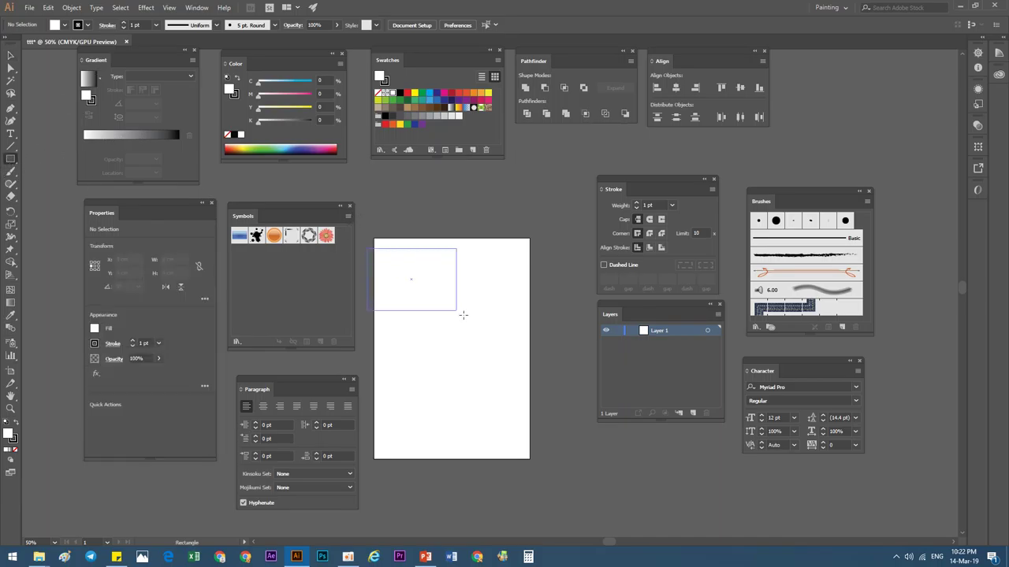
# Try a gradient, then blue, yellow-green and orange solid fills on the rectangle.
pyautogui.click(88, 81)
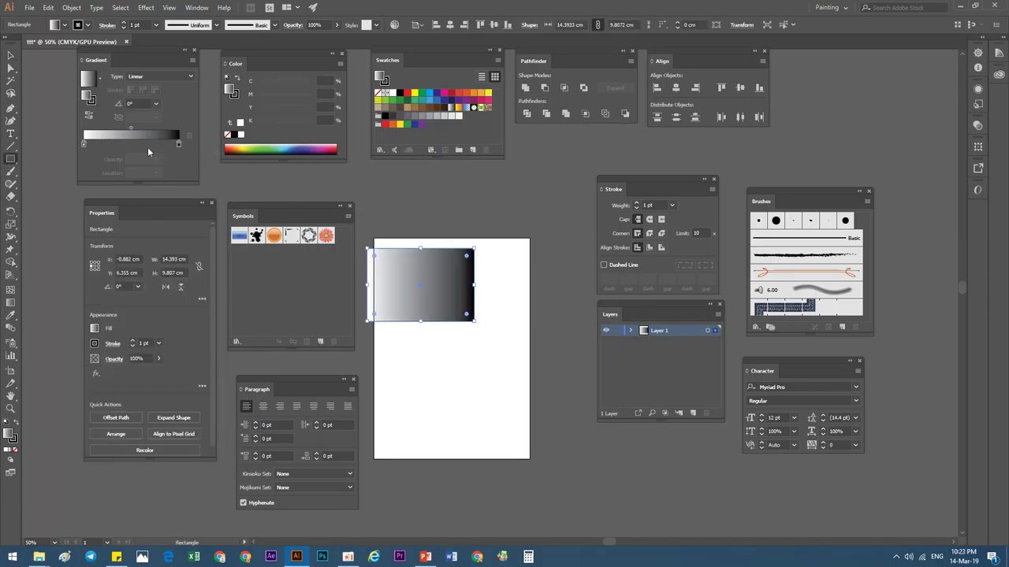
pyautogui.click(254, 149)
pyautogui.click(271, 149)
pyautogui.click(279, 147)
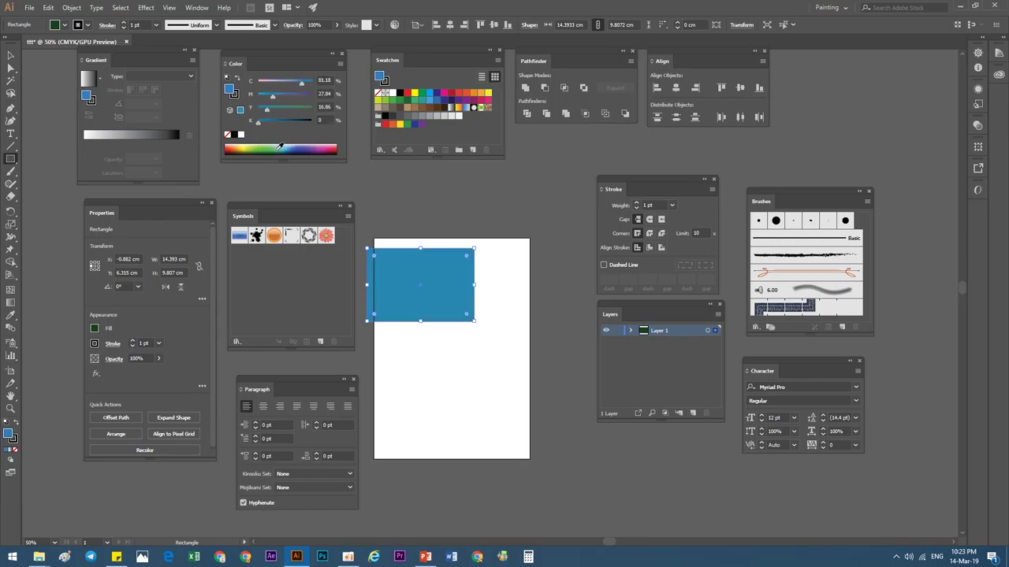
pyautogui.click(260, 148)
pyautogui.click(245, 148)
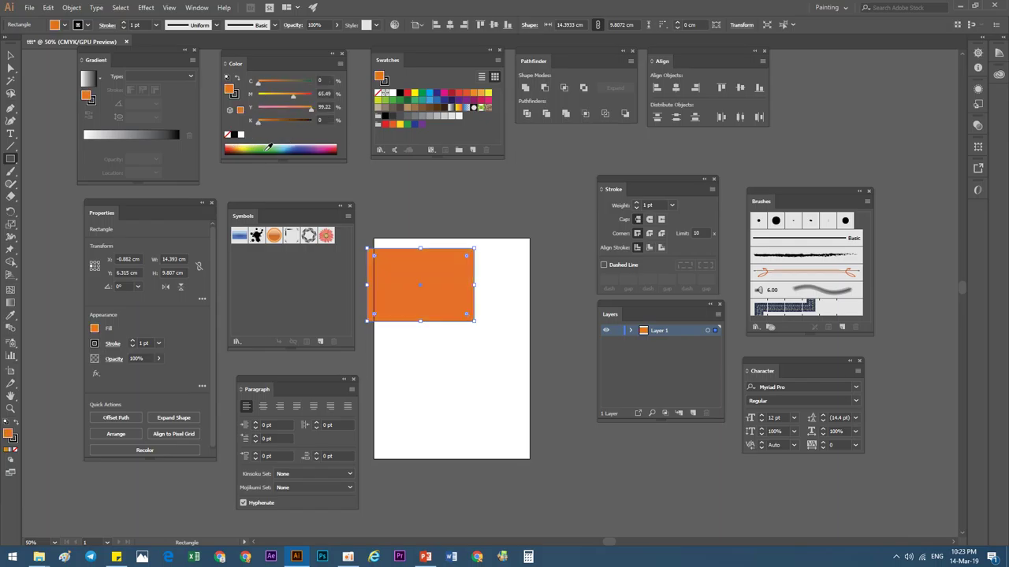
# Apply the yellow-to-red gradient preset as the fill and set the outline to white.
pyautogui.click(90, 81)
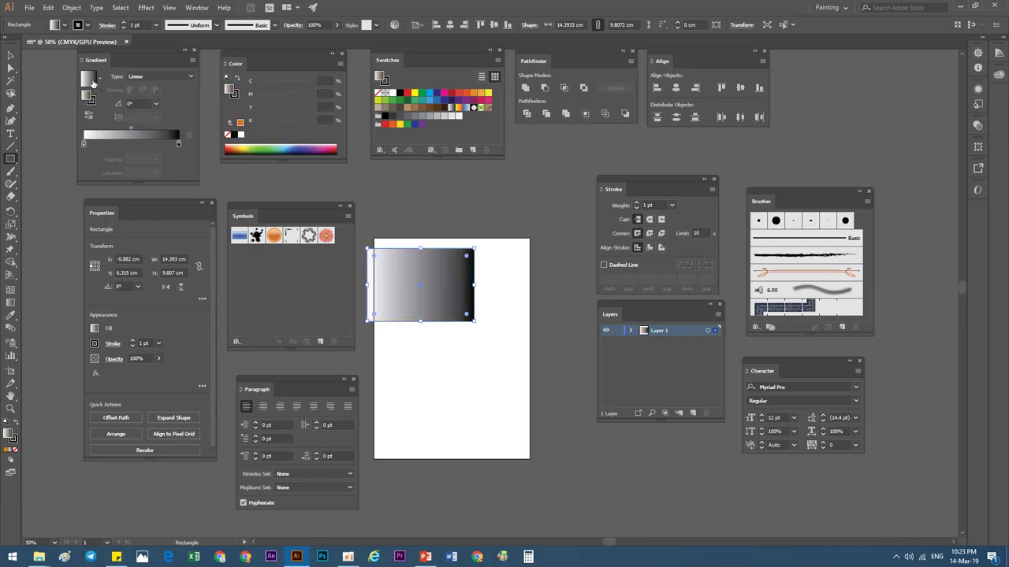
pyautogui.click(100, 78)
pyautogui.click(54, 123)
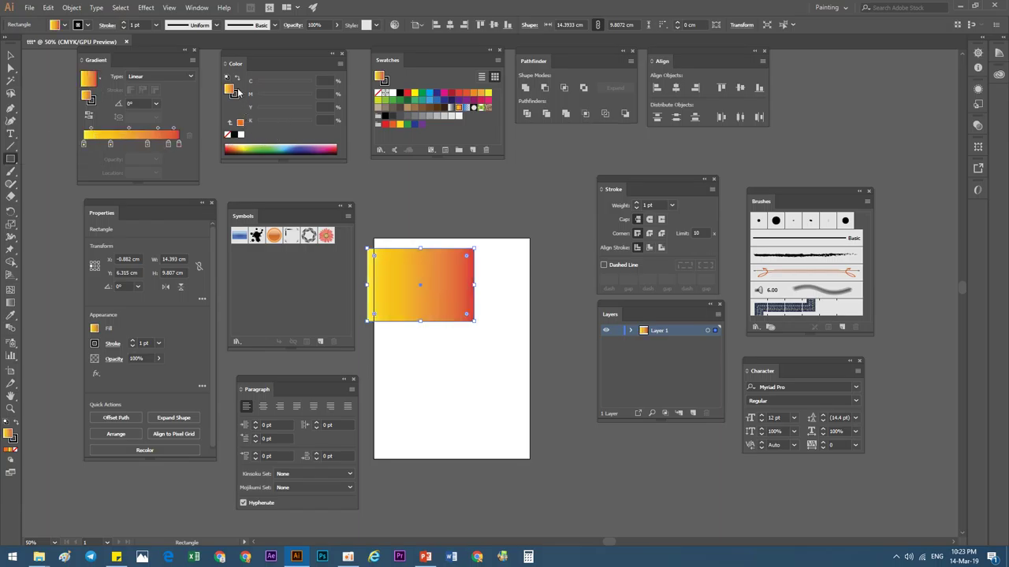
pyautogui.click(235, 94)
pyautogui.click(241, 135)
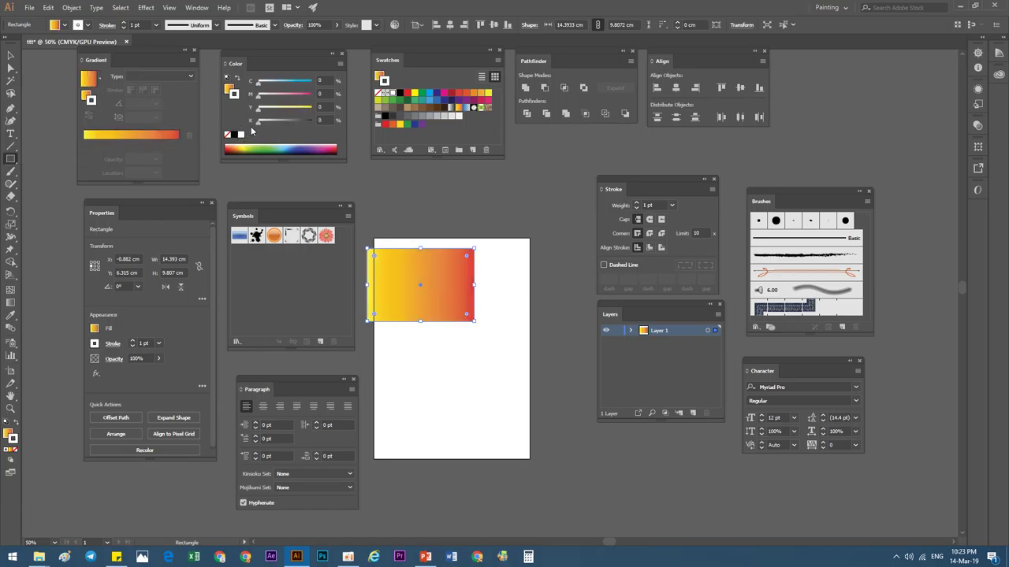
# Give the gradient rectangle an 11 pt brown stroke after trying grey and green.
pyautogui.click(278, 122)
pyautogui.click(279, 109)
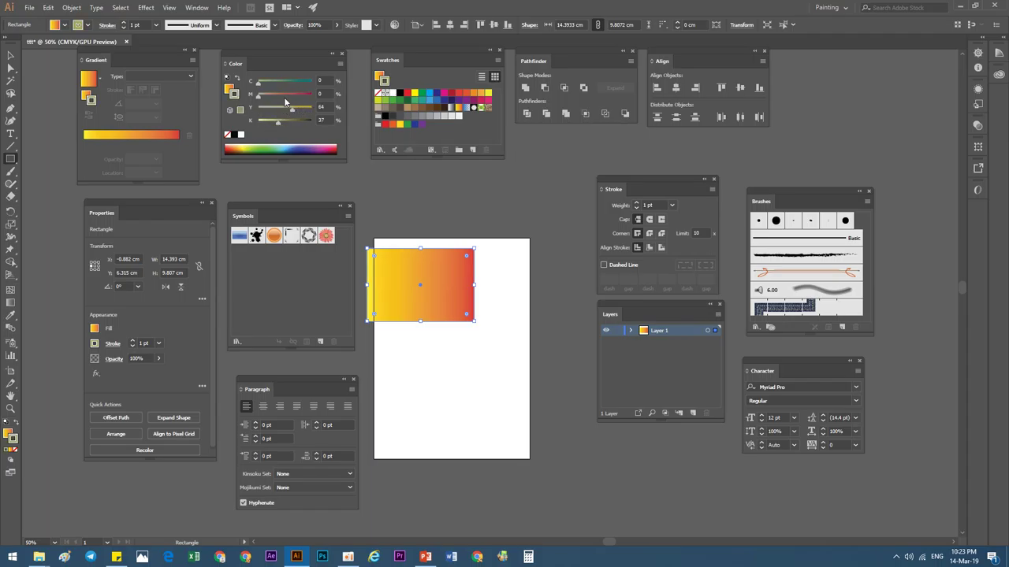
pyautogui.keyDown('shift'); pyautogui.click(123, 21); pyautogui.keyUp('shift')
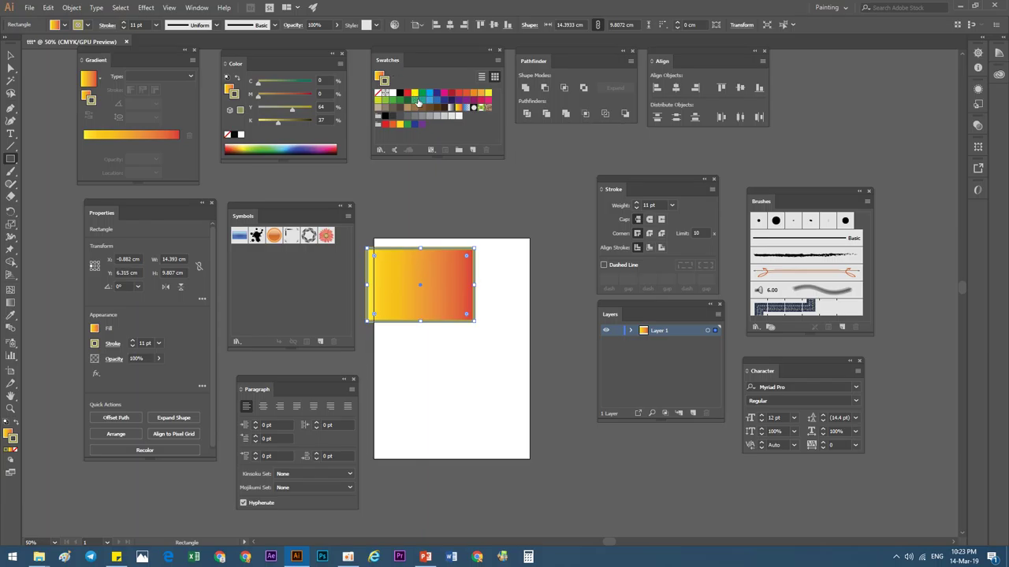
pyautogui.click(443, 117)
pyautogui.click(421, 93)
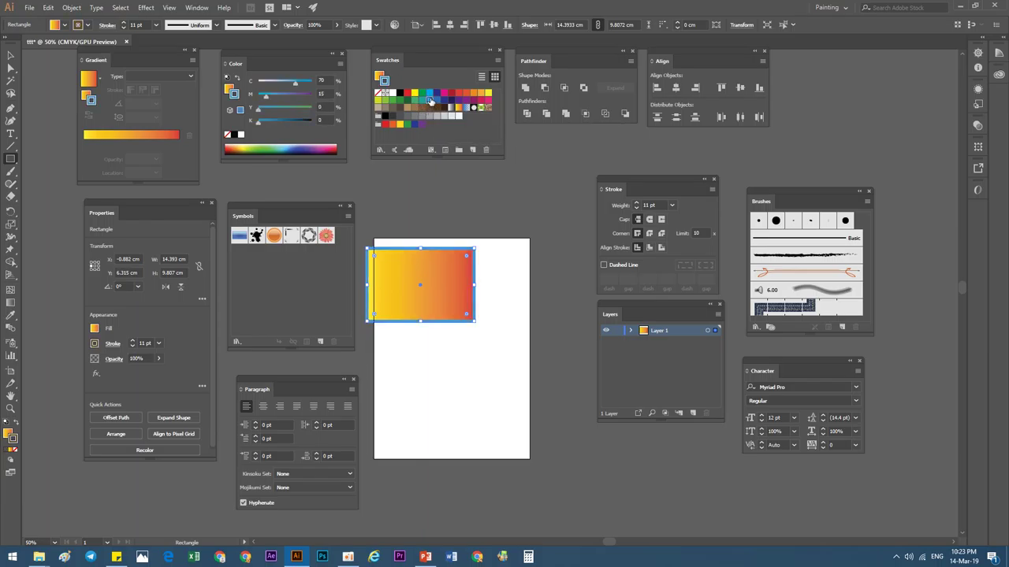
pyautogui.click(422, 108)
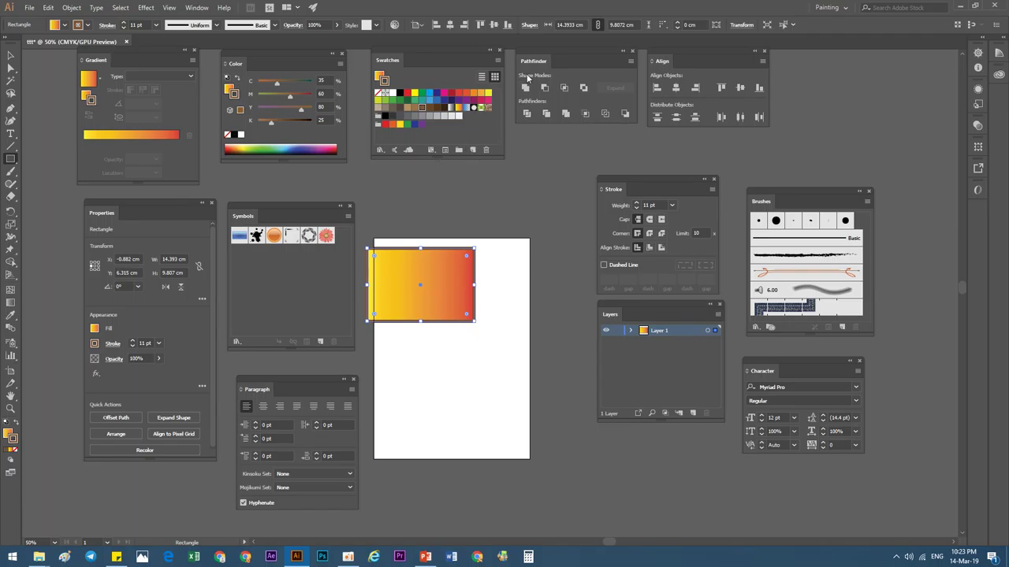
pyautogui.click(9, 57)
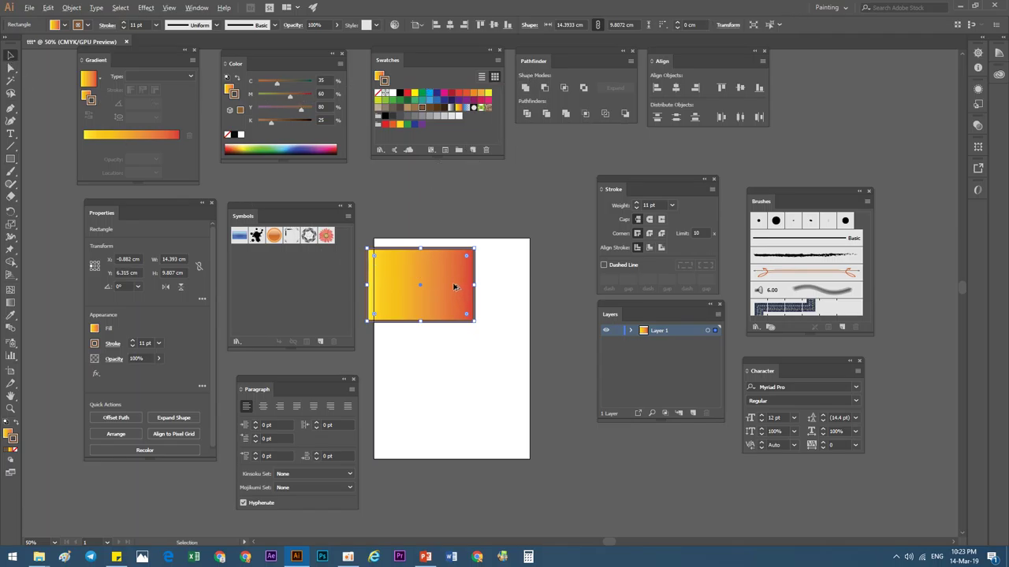
# Duplicate the rectangle offset down-right and split both with Pathfinder Divide.
pyautogui.moveTo(457, 287); pyautogui.dragTo(506, 330)
pyautogui.click(494, 411)
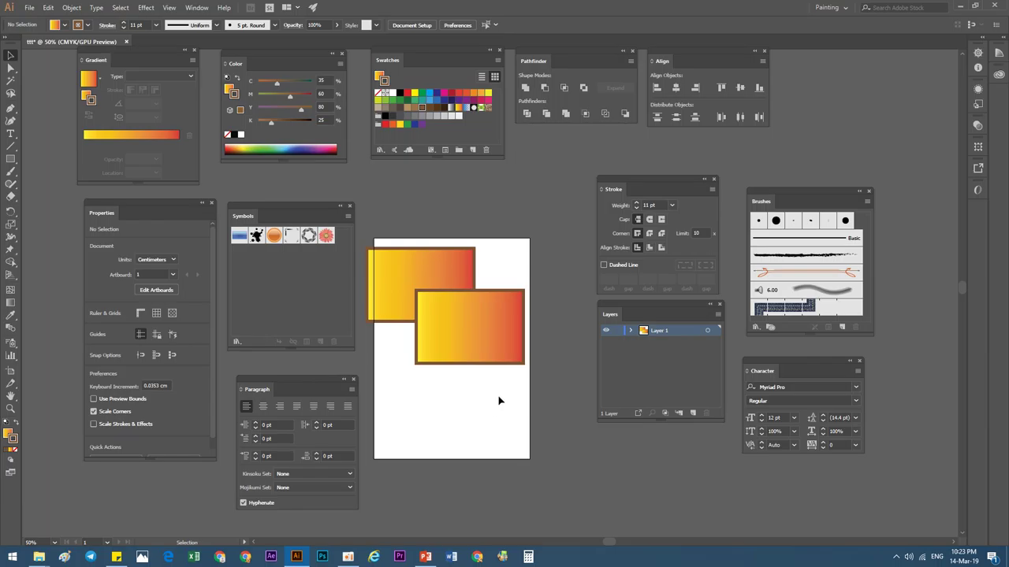
pyautogui.moveTo(503, 402); pyautogui.dragTo(398, 315)
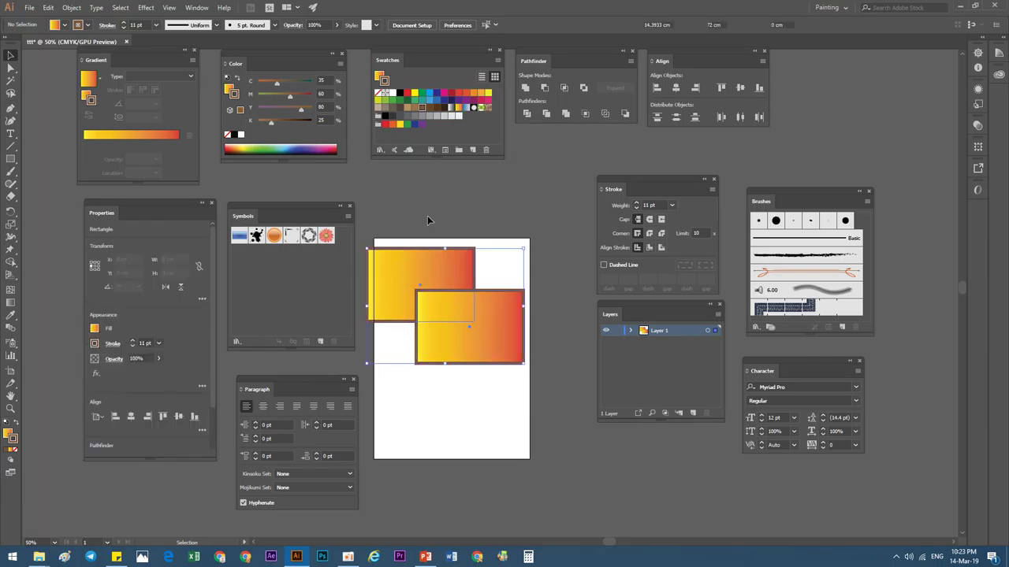
pyautogui.click(528, 114)
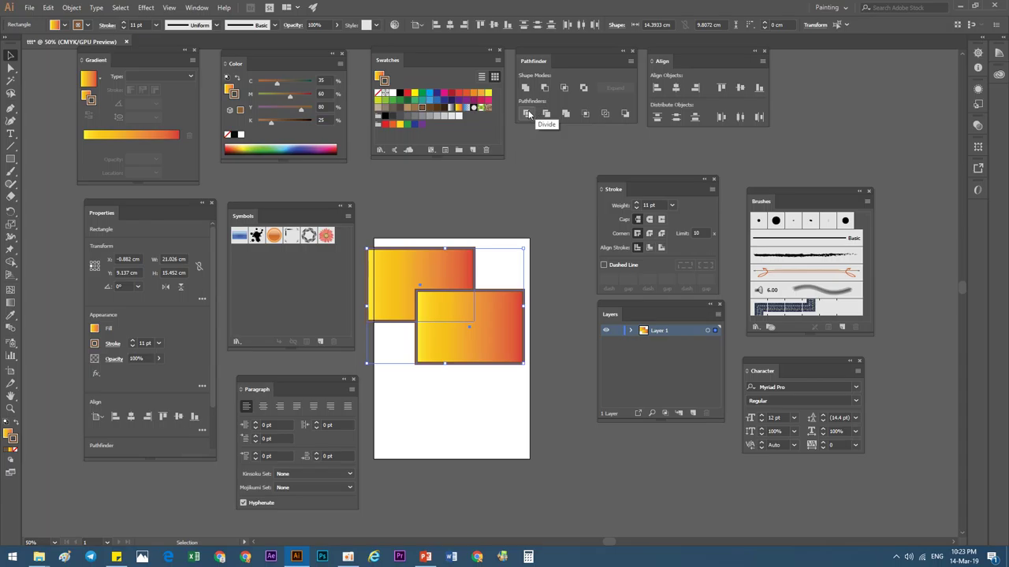
pyautogui.click(529, 114)
pyautogui.click(555, 291)
pyautogui.rightClick(489, 329)
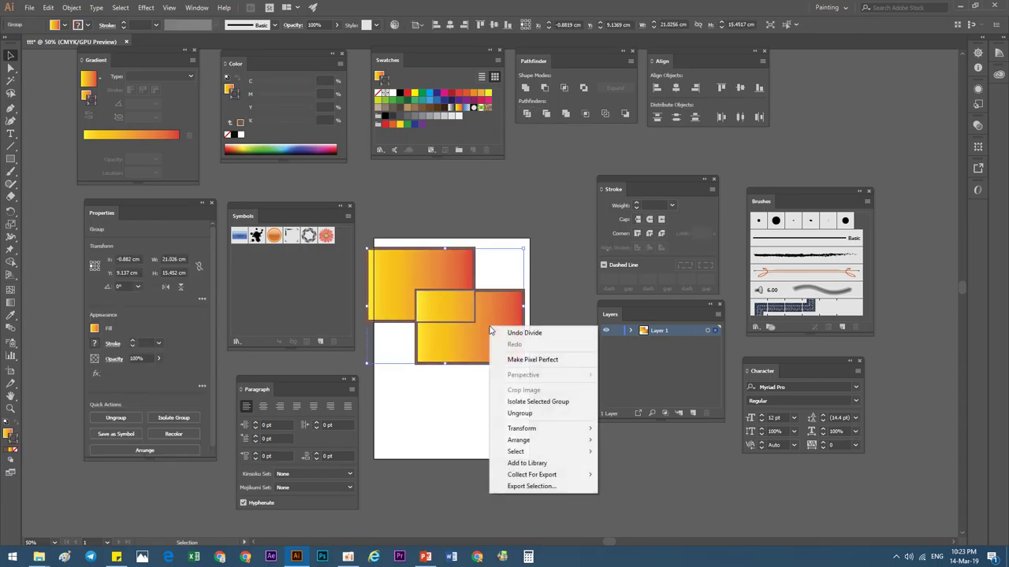
# Ungroup the divided pieces and rearrange the L-shaped, yellow and orange pieces on the artboard.
pyautogui.click(512, 412)
pyautogui.moveTo(489, 347); pyautogui.dragTo(505, 443)
pyautogui.moveTo(446, 314); pyautogui.dragTo(466, 353)
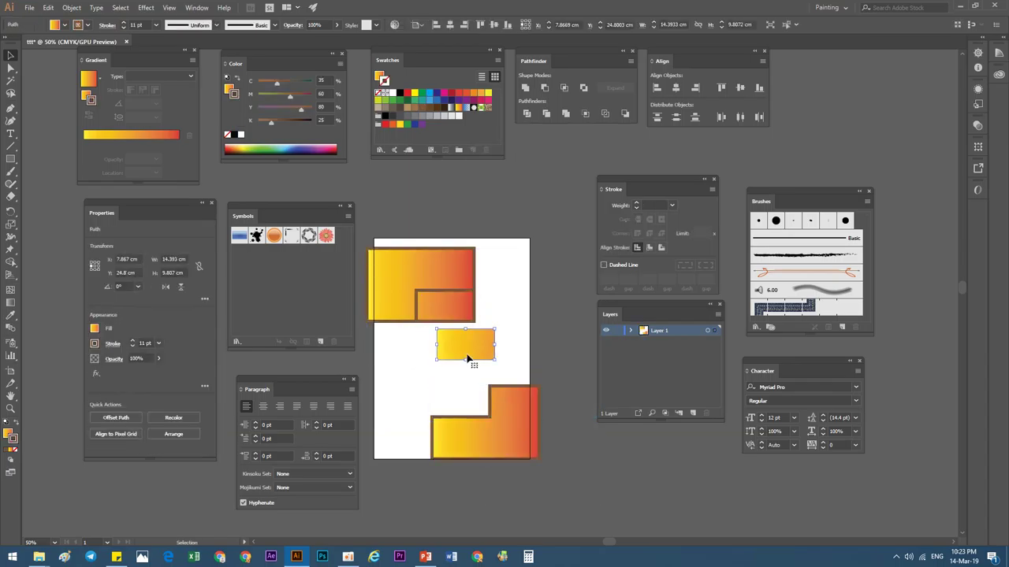
pyautogui.click(538, 326)
pyautogui.click(446, 315)
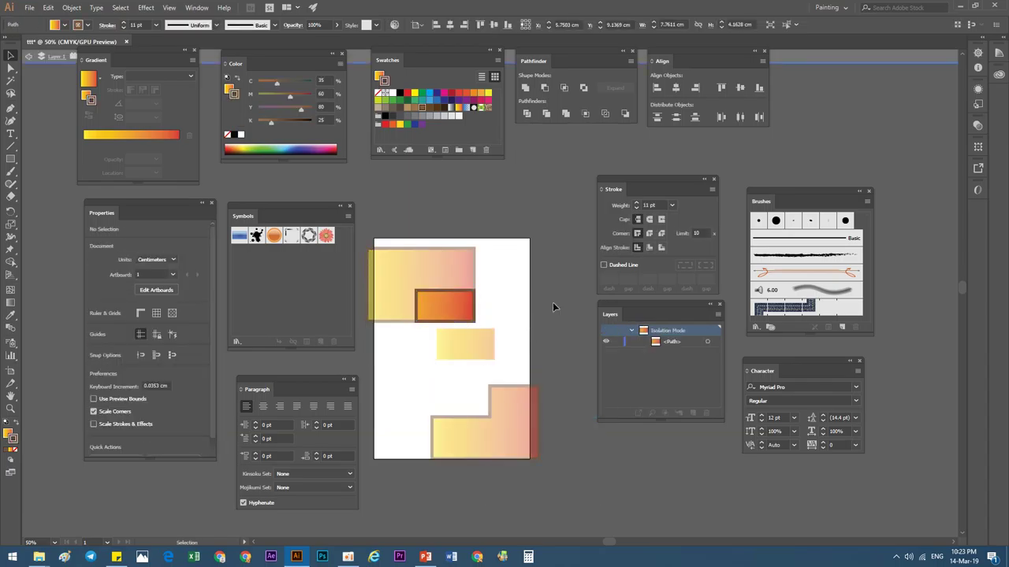
pyautogui.moveTo(441, 299)
pyautogui.mouseDown()
pyautogui.moveTo(400, 383)
pyautogui.moveTo(423, 380)
pyautogui.mouseUp()
pyautogui.moveTo(468, 342); pyautogui.dragTo(491, 327)
pyautogui.moveTo(476, 403)
pyautogui.mouseDown()
pyautogui.moveTo(527, 359)
pyautogui.moveTo(497, 327)
pyautogui.mouseUp()
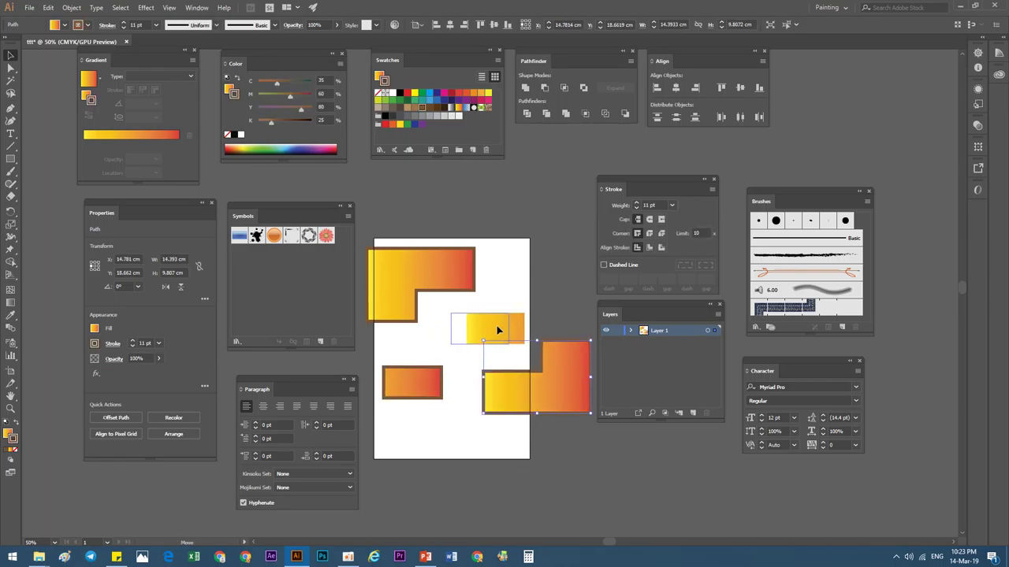
pyautogui.moveTo(428, 379); pyautogui.dragTo(436, 380)
pyautogui.moveTo(497, 374); pyautogui.dragTo(490, 362)
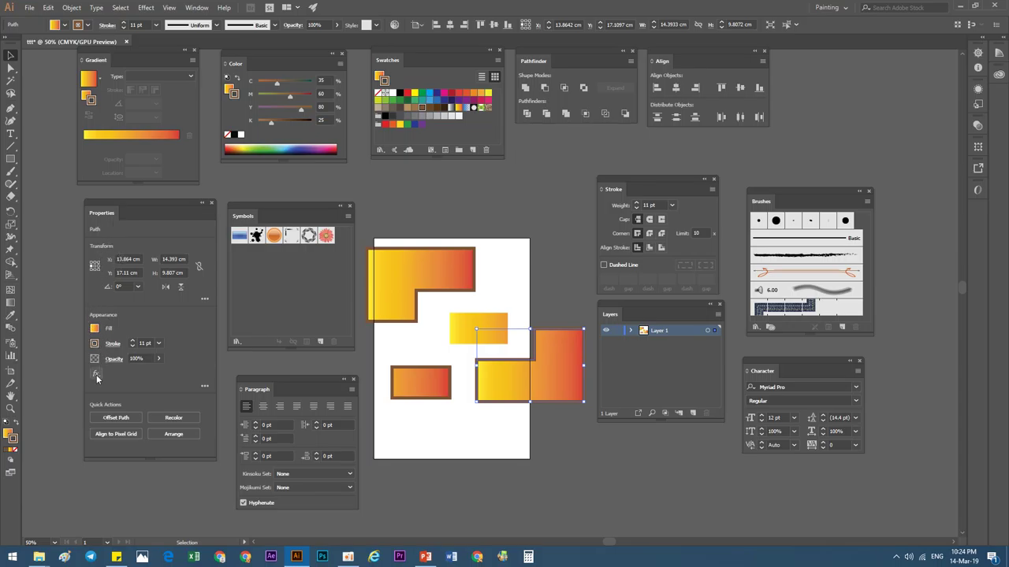
pyautogui.click(401, 216)
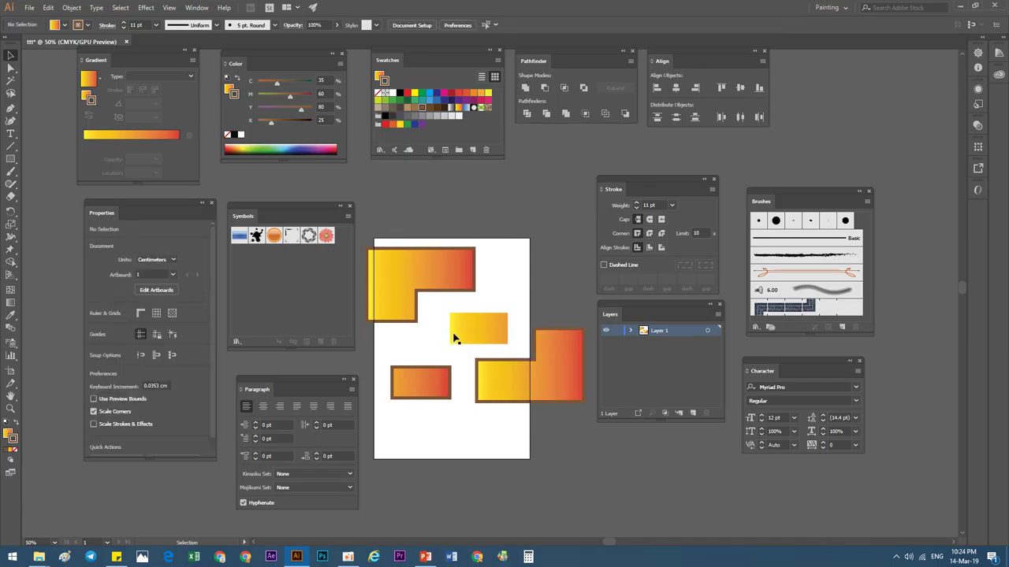
# Try flipping the upper L-shaped piece vertically and horizontally, then undo the flips.
pyautogui.click(428, 275)
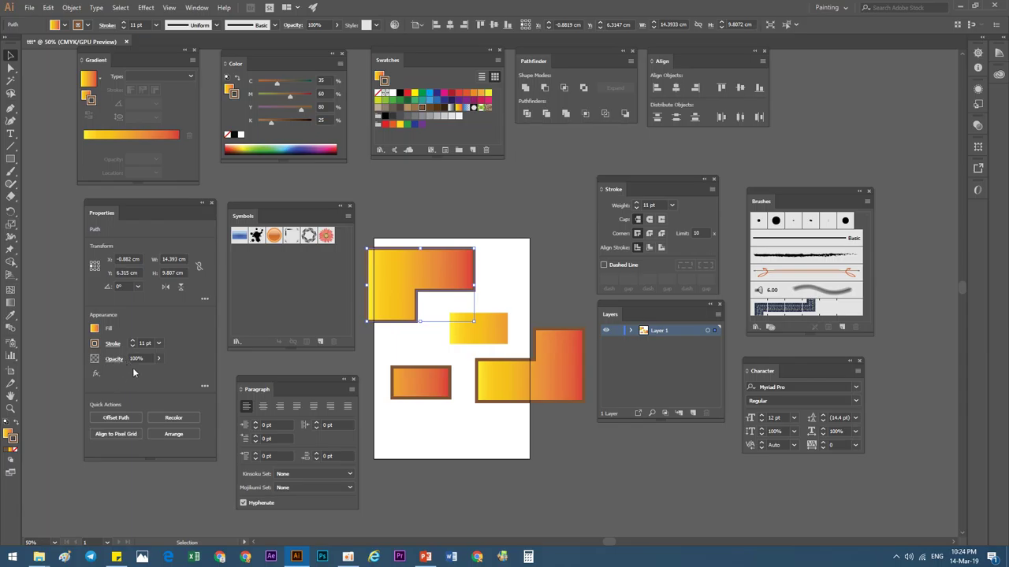
pyautogui.click(180, 287)
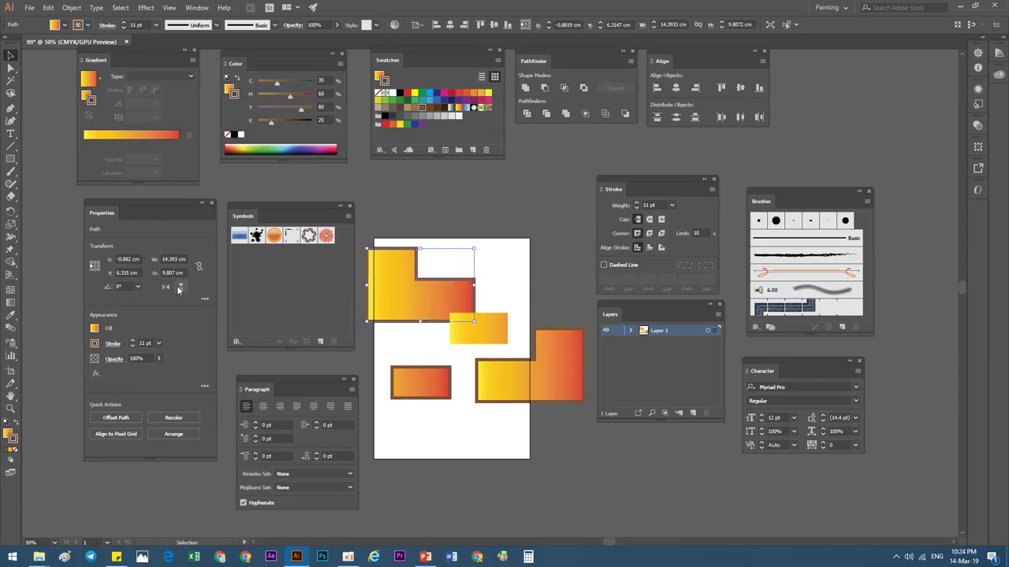
pyautogui.click(179, 287)
pyautogui.click(180, 287)
pyautogui.click(179, 287)
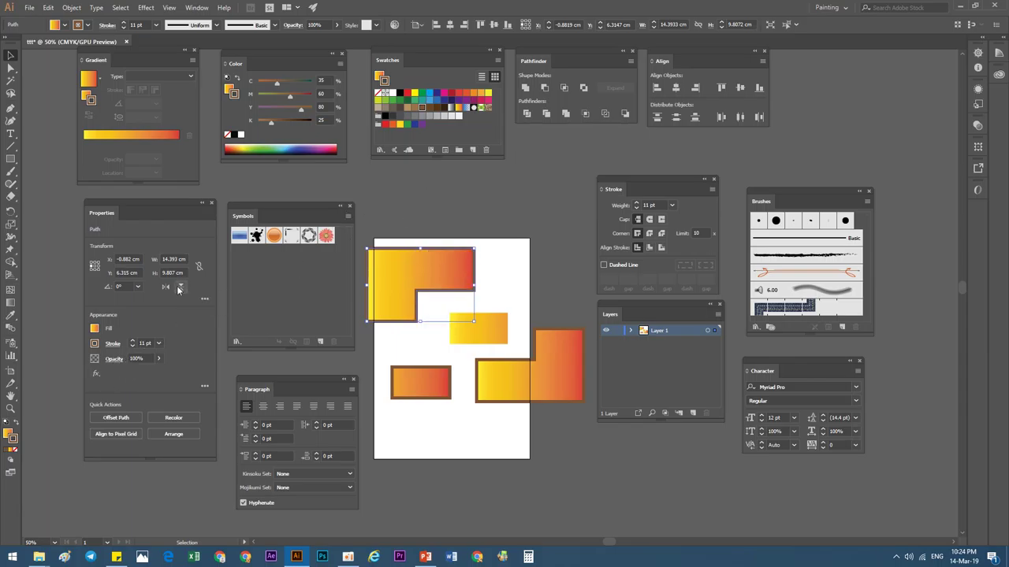
pyautogui.click(167, 285)
pyautogui.click(167, 285)
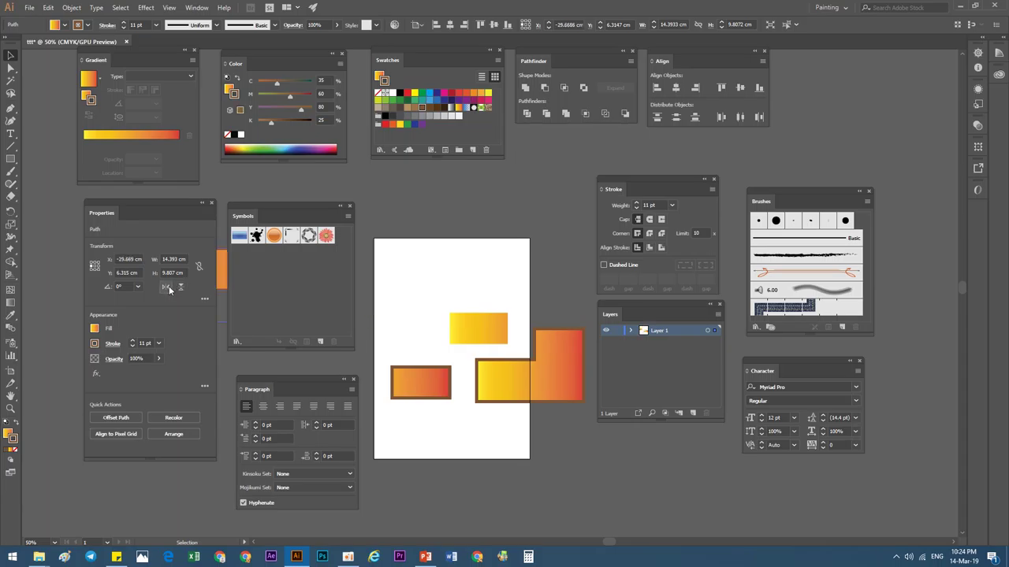
pyautogui.click(168, 286)
pyautogui.click(172, 288)
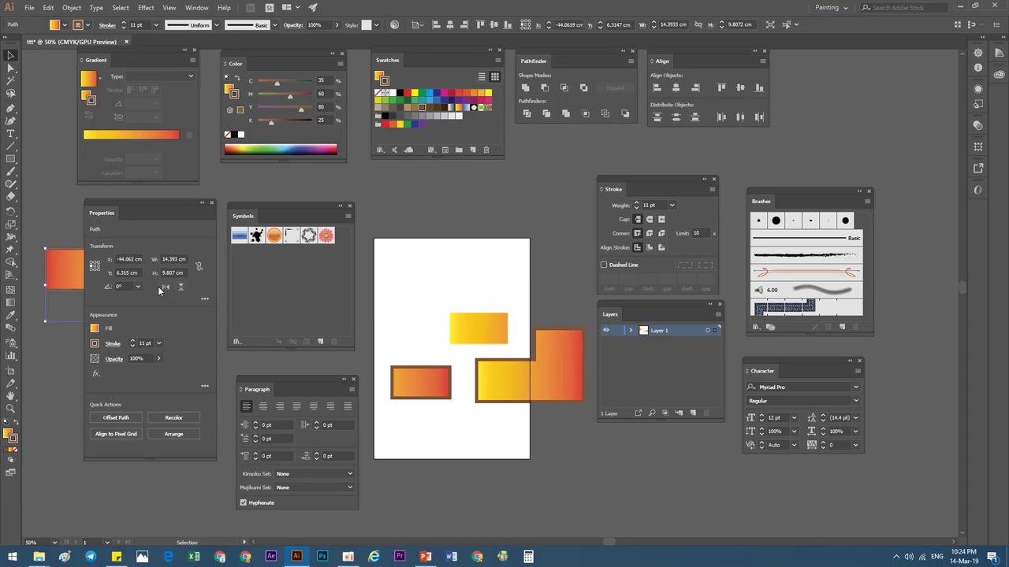
pyautogui.hotkey('ctrl', 'z')
pyautogui.hotkey('ctrl', 'z')
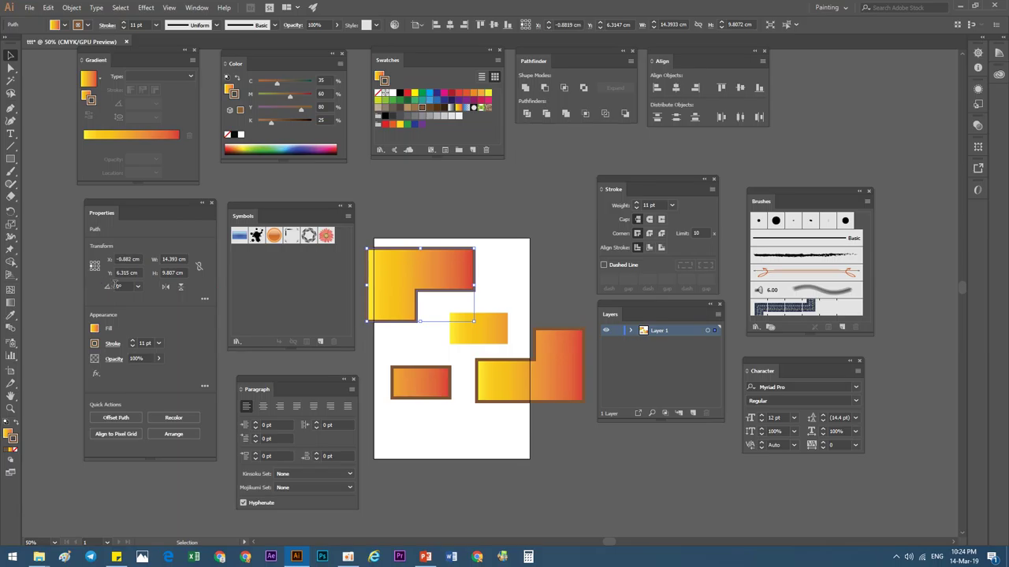
# Try an 80 pt stroke on the L-shaped piece, then undo back to 11 pt brown.
pyautogui.click(157, 343)
pyautogui.click(163, 320)
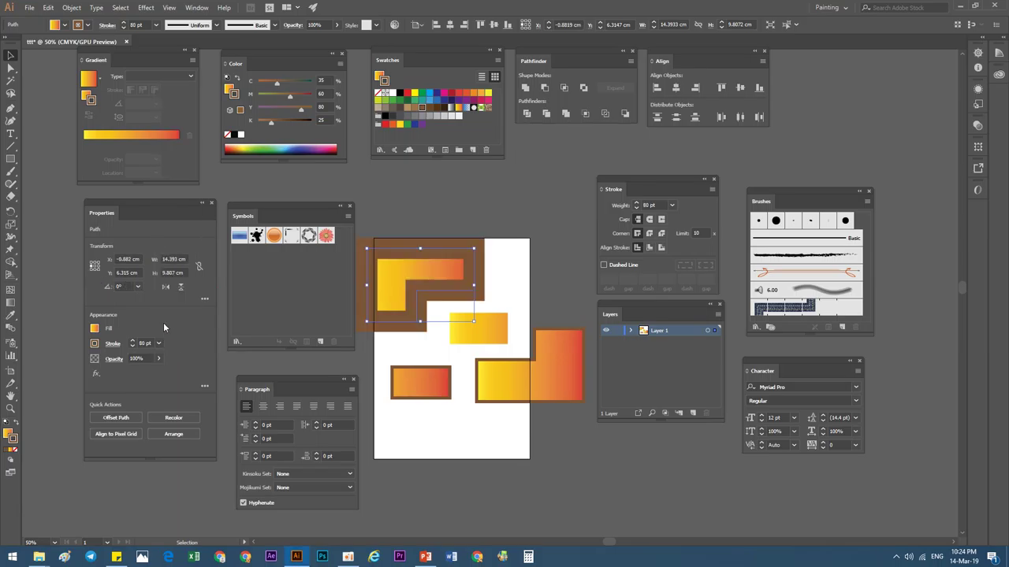
pyautogui.click(159, 344)
pyautogui.click(159, 345)
pyautogui.hotkey('ctrl', 'z')
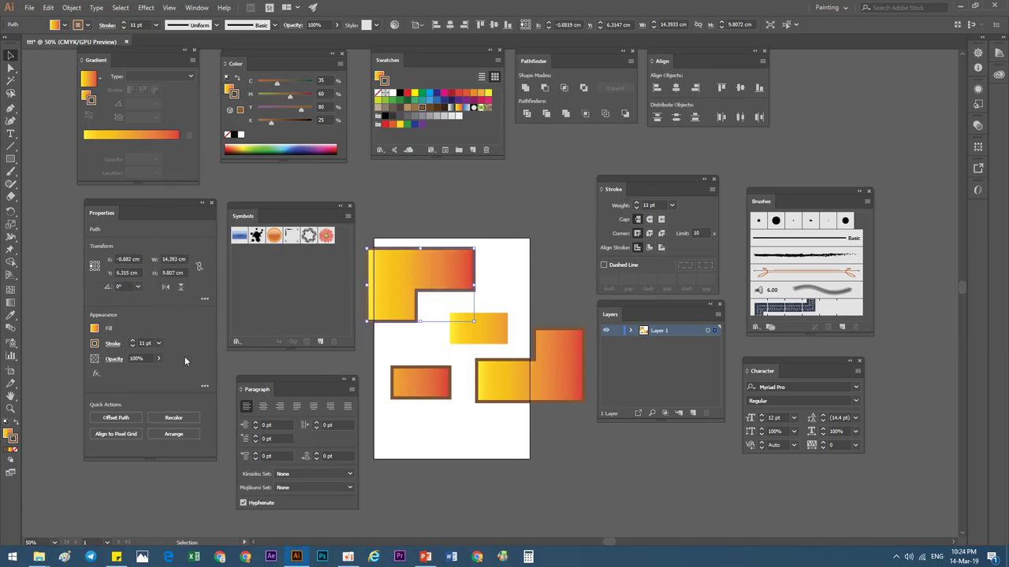
pyautogui.click(360, 242)
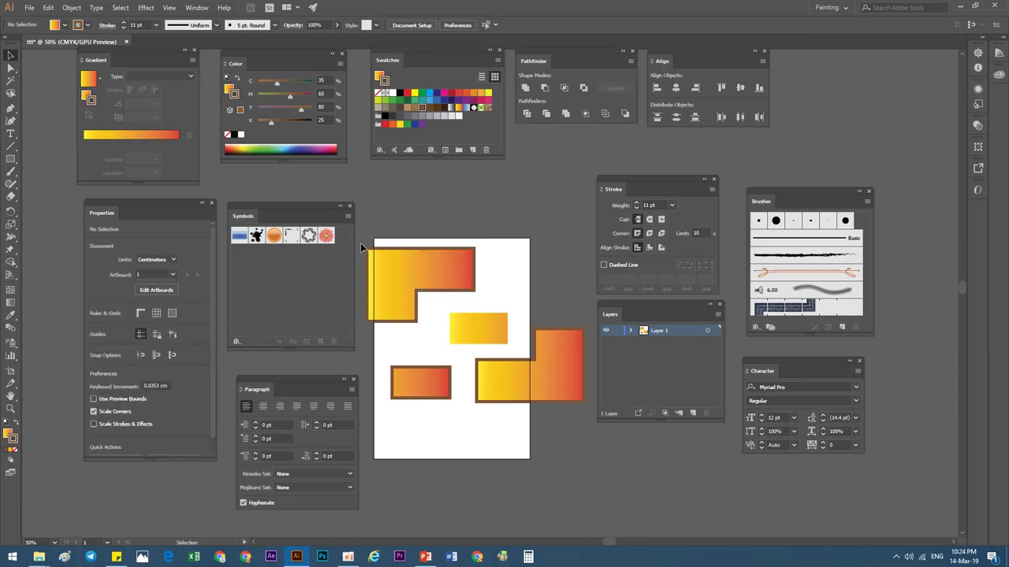
pyautogui.click(136, 313)
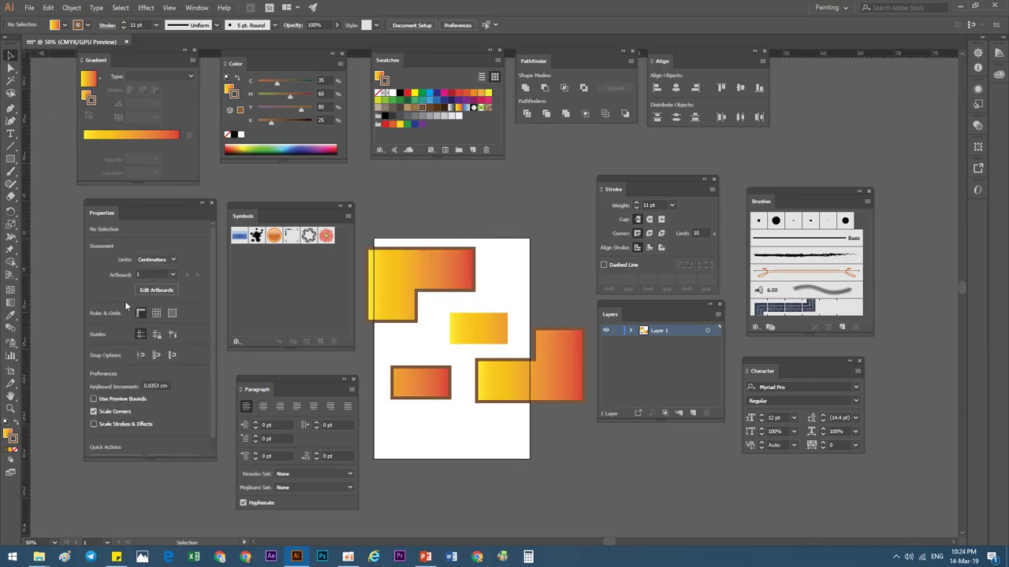
pyautogui.click(157, 314)
pyautogui.click(158, 315)
pyautogui.click(173, 312)
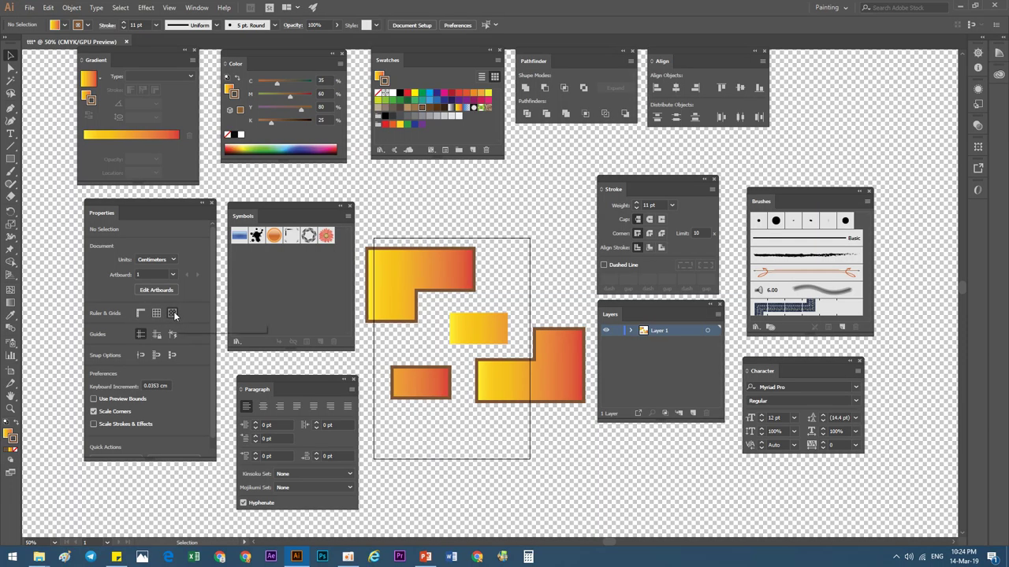
pyautogui.click(173, 313)
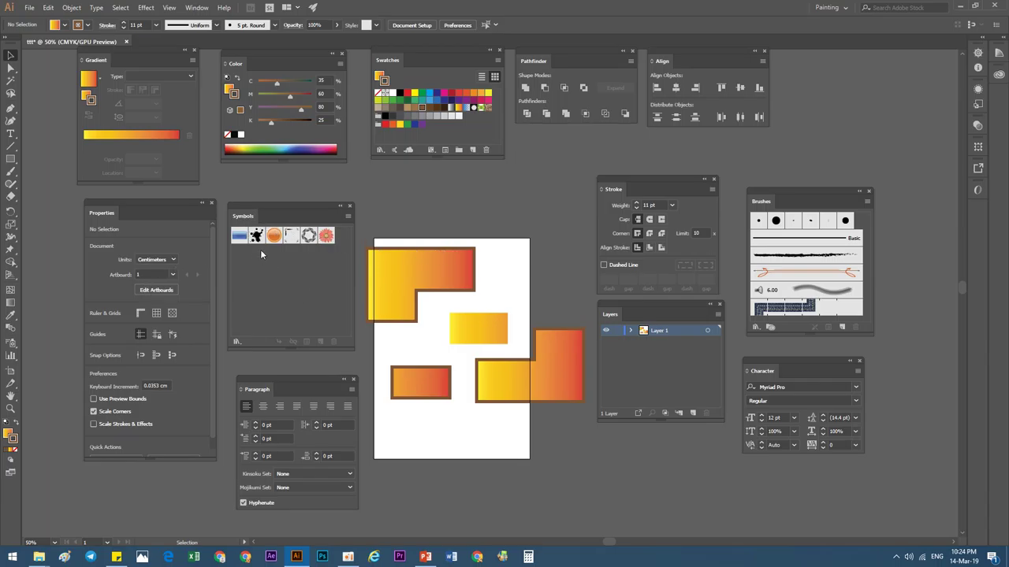
pyautogui.click(385, 276)
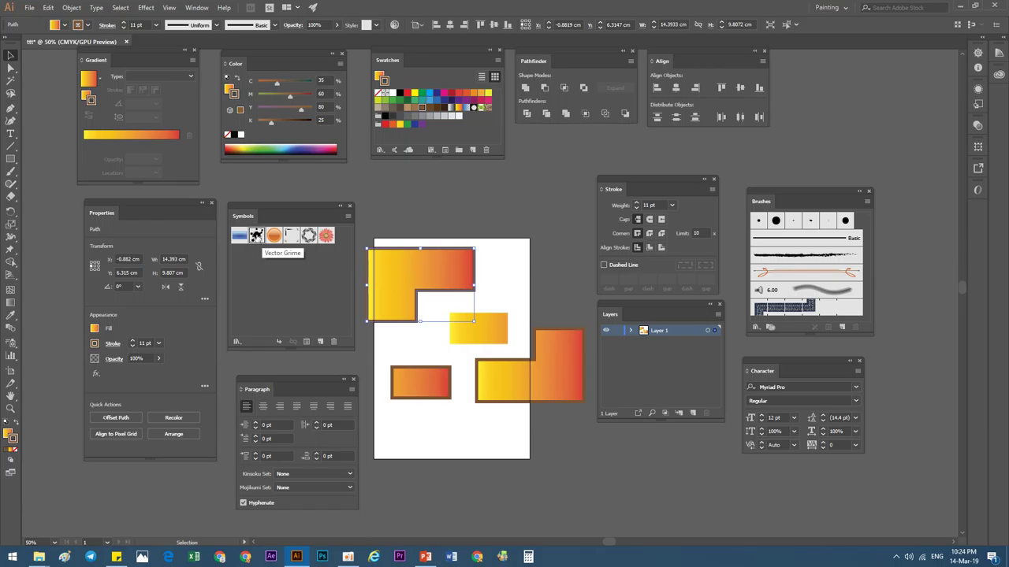
# Spray black Vector Grime ink splatters along the artboard's top edge and reselect the L-shaped piece.
pyautogui.click(11, 344)
pyautogui.moveTo(453, 209); pyautogui.dragTo(508, 263)
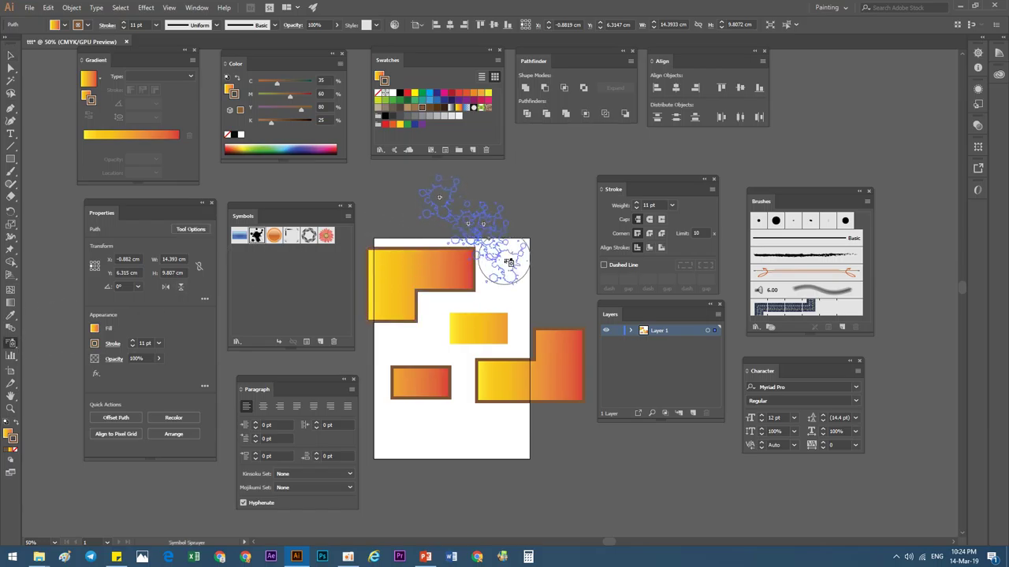
pyautogui.click(273, 234)
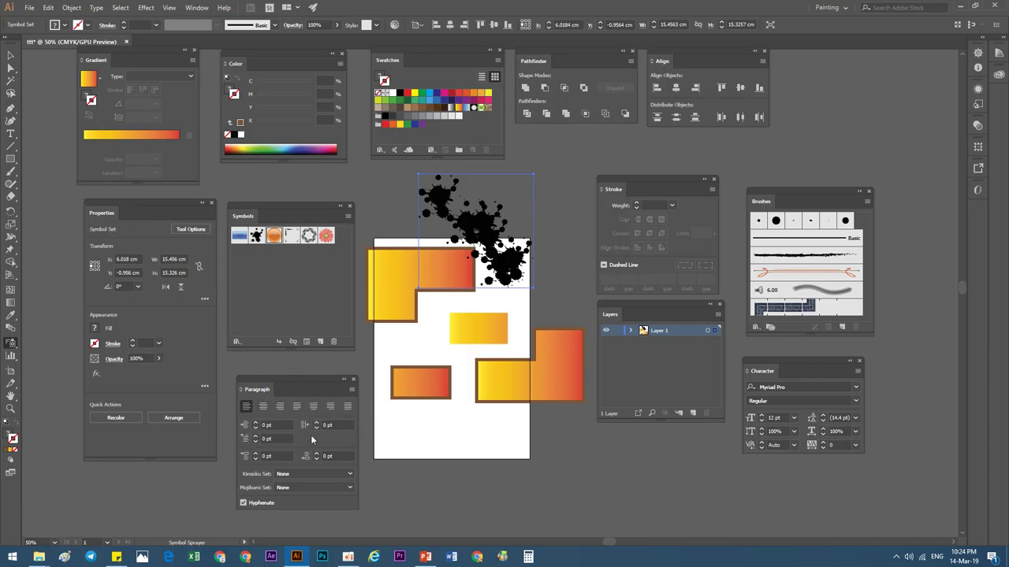
pyautogui.click(10, 55)
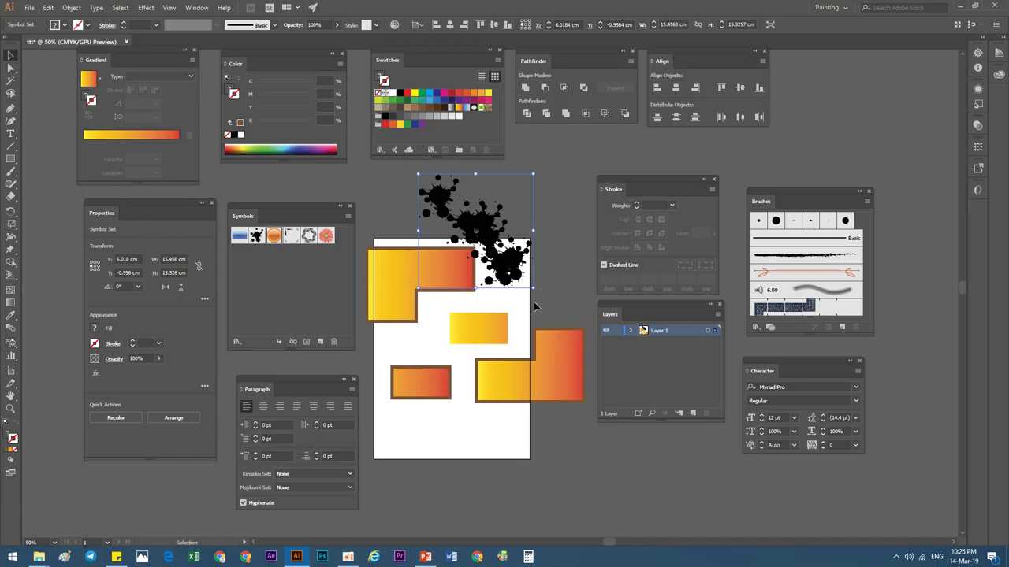
pyautogui.click(441, 272)
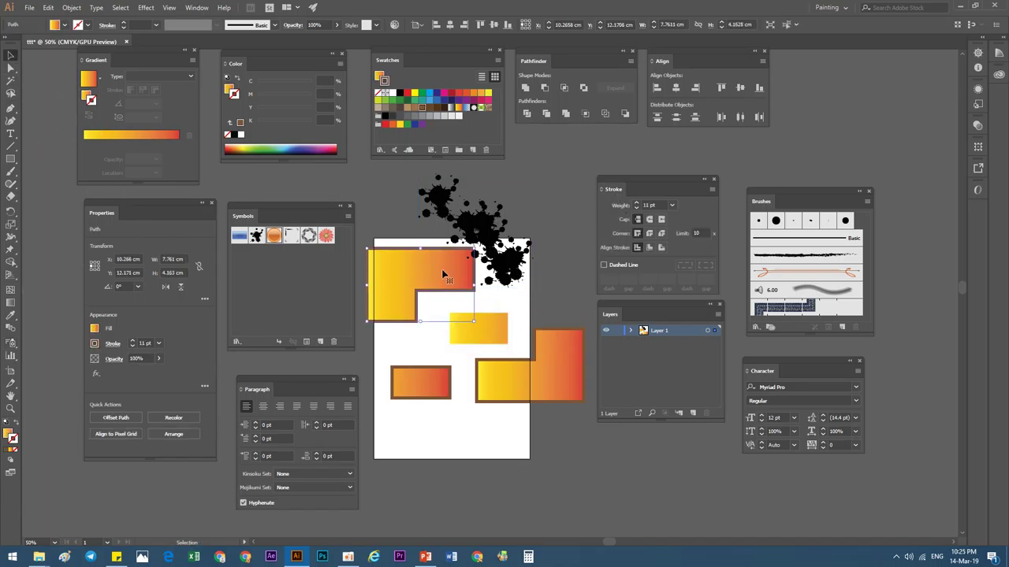
# Set the L-shape's stroke to round join, dashed with 21 pt dashes and round caps.
pyautogui.click(661, 219)
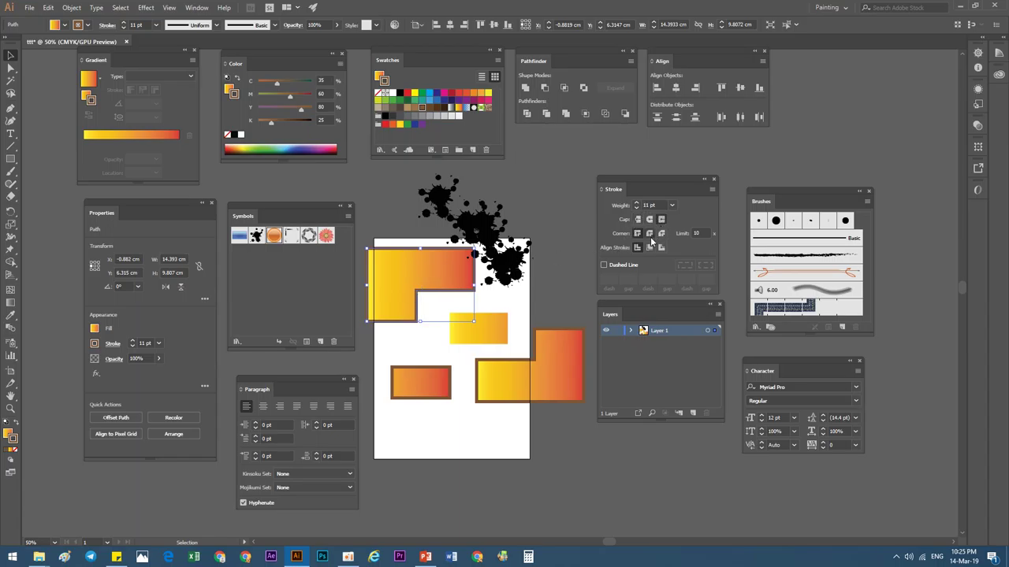
pyautogui.click(649, 233)
pyautogui.click(629, 265)
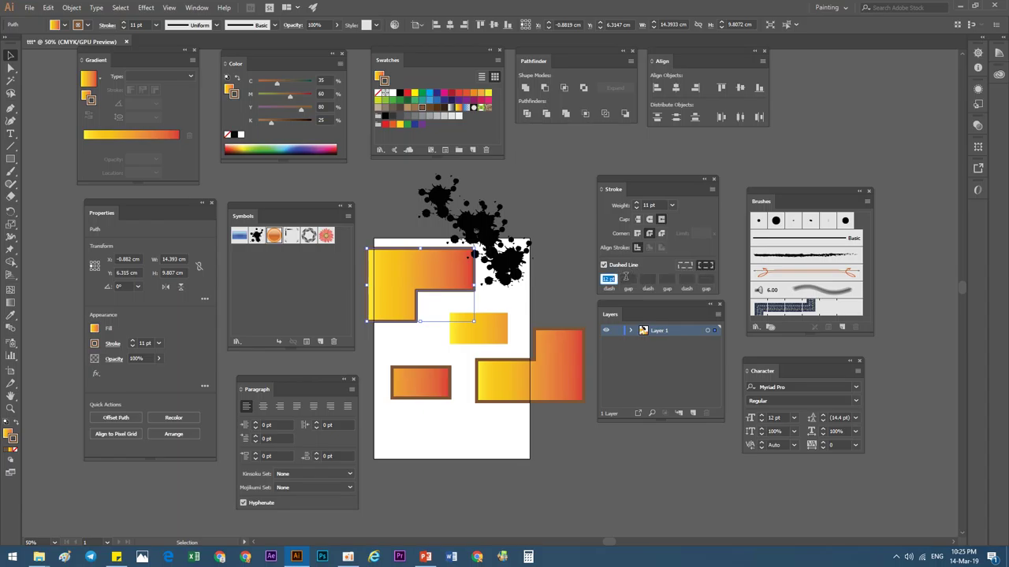
pyautogui.write('16')
pyautogui.press('Return')
pyautogui.write('21')
pyautogui.click(650, 219)
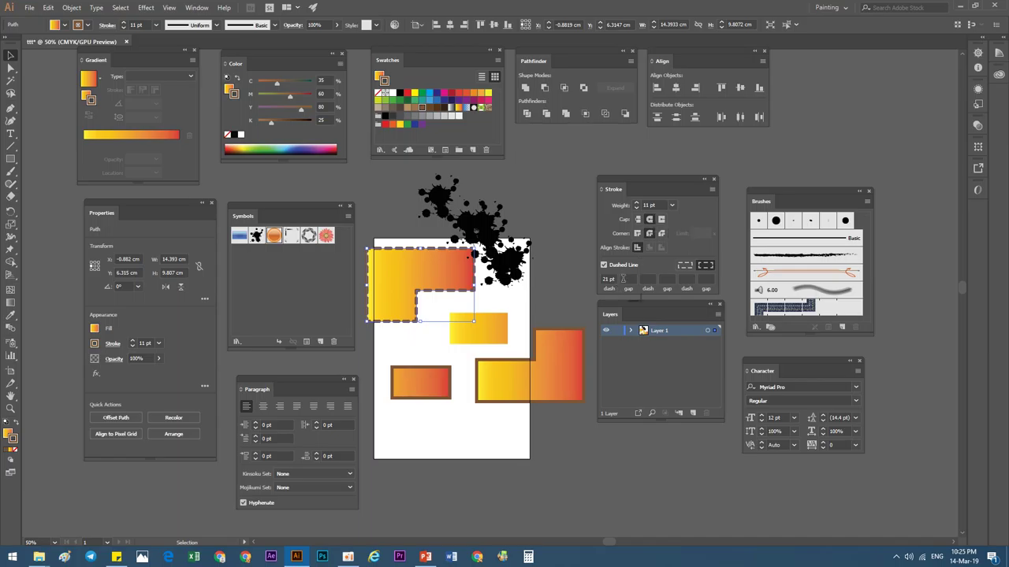
pyautogui.click(625, 278)
# Inspect Layer 1, add then undo a test Layer 2, and apply the Charcoal brush.
pyautogui.click(638, 355)
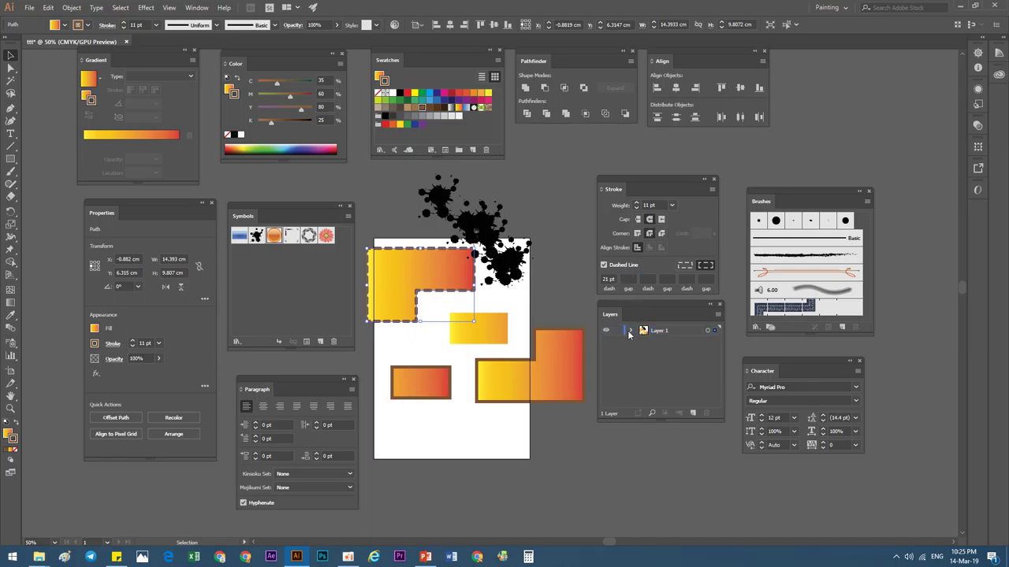
pyautogui.click(629, 334)
pyautogui.click(629, 334)
pyautogui.click(692, 411)
pyautogui.hotkey('ctrl', 'z')
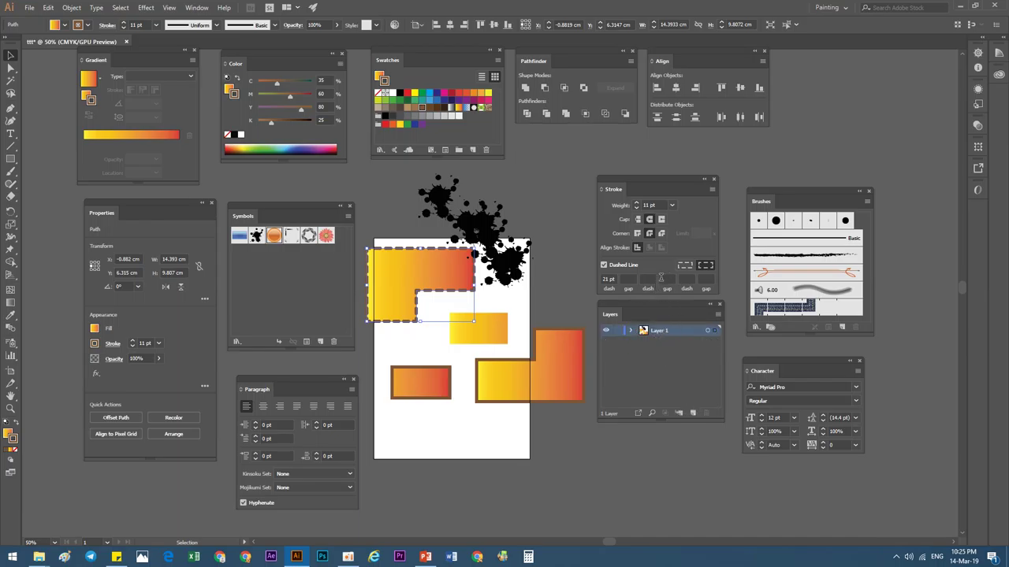
pyautogui.click(797, 257)
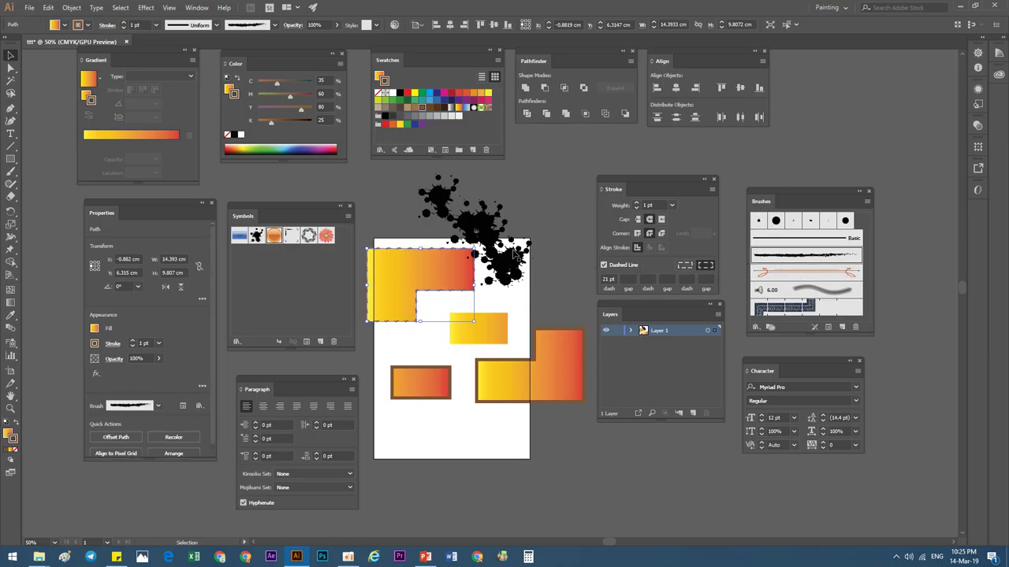
# Replace the L-shape's outline with the orange arrow brush at 1 pt.
pyautogui.click(797, 272)
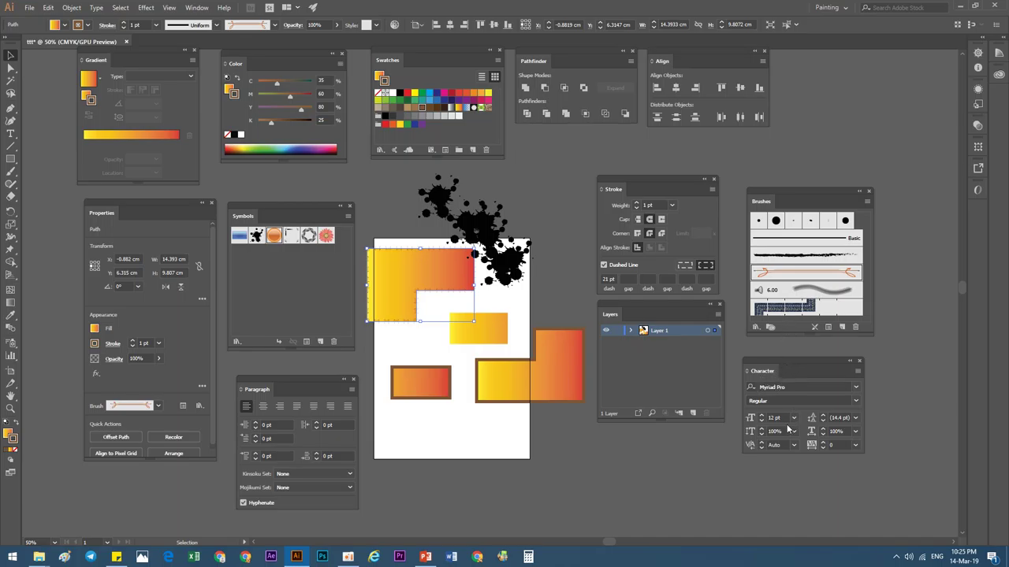
pyautogui.click(839, 418)
pyautogui.click(197, 8)
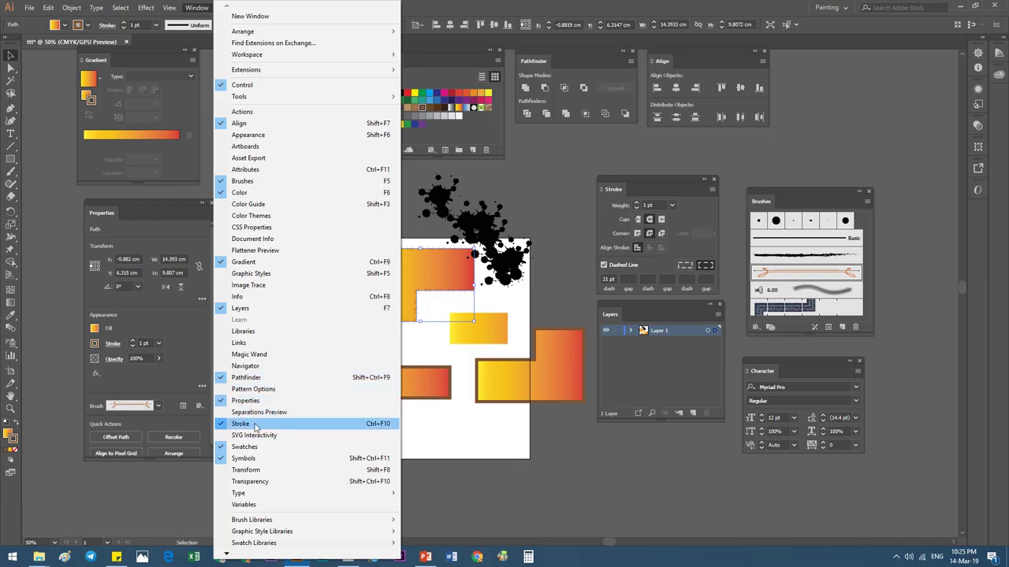
# Open and close Transform, float the Transparency panel, and keep the Normal blend mode.
pyautogui.click(245, 469)
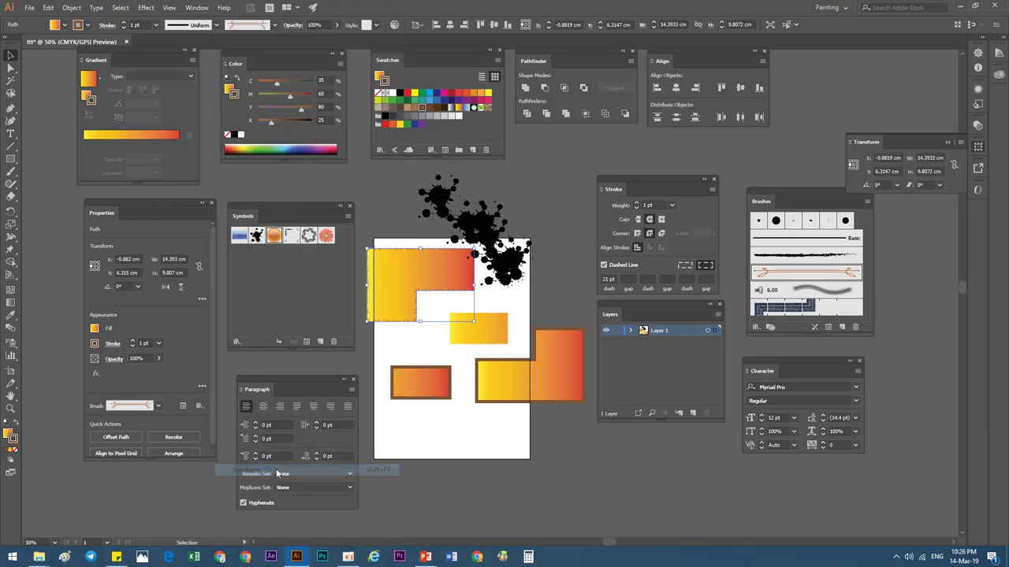
pyautogui.click(977, 148)
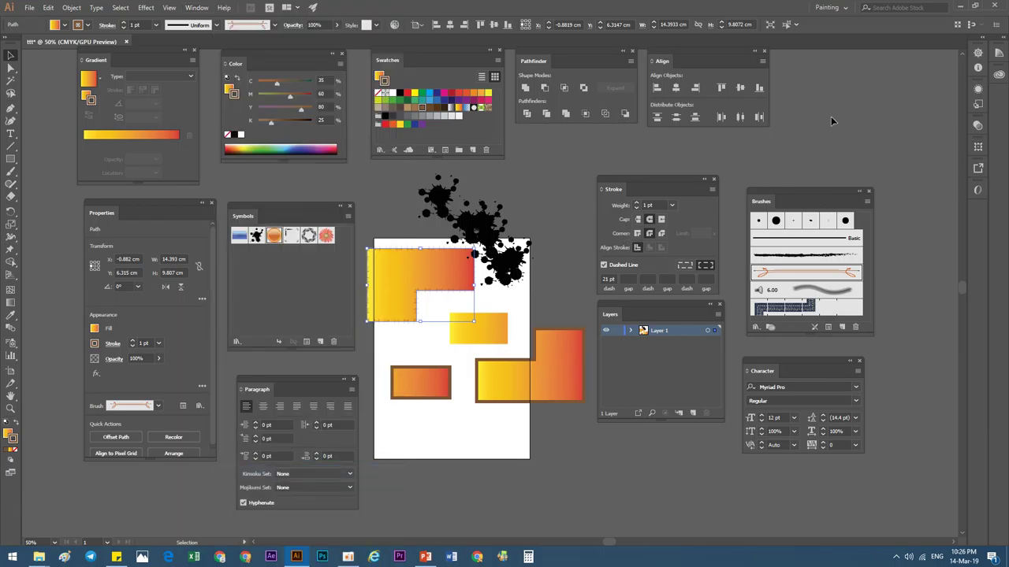
pyautogui.click(977, 126)
pyautogui.moveTo(886, 124); pyautogui.dragTo(616, 440)
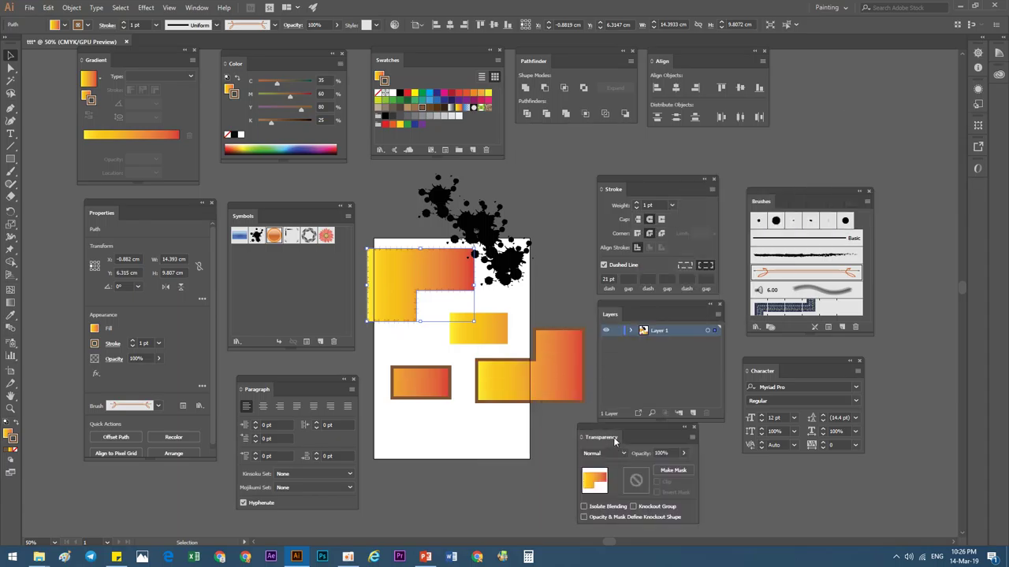
pyautogui.click(623, 453)
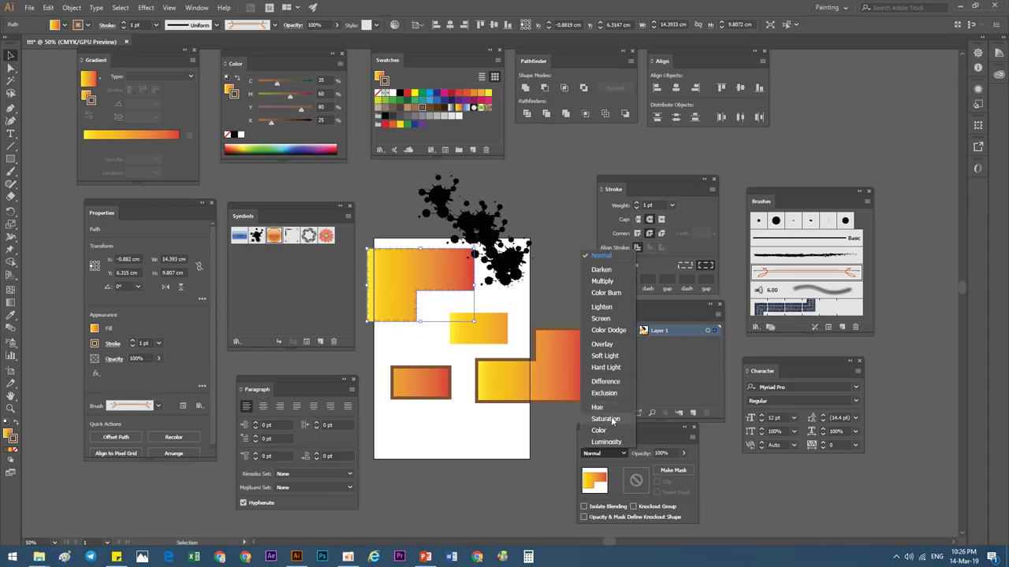
pyautogui.click(519, 498)
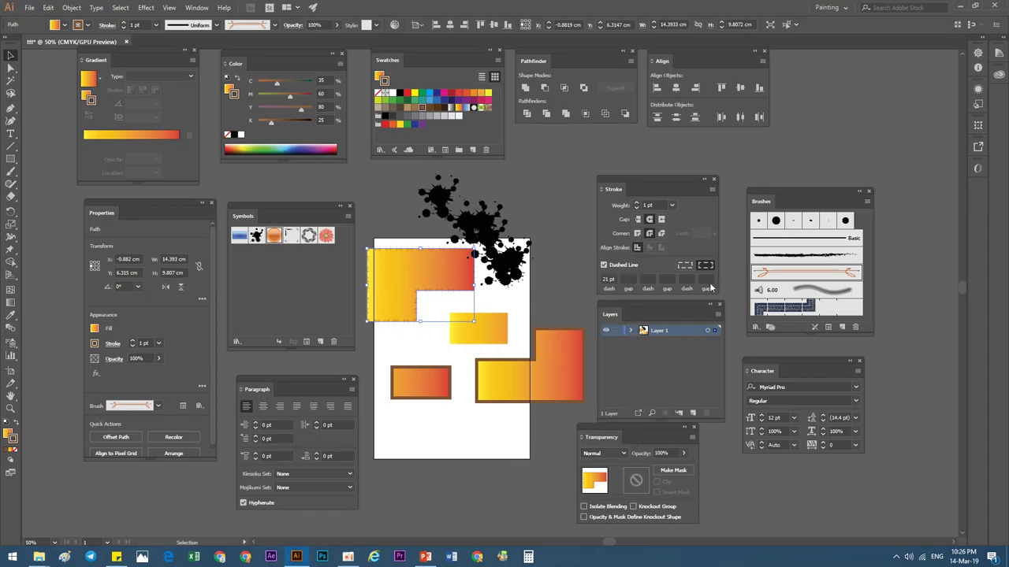
pyautogui.click(560, 183)
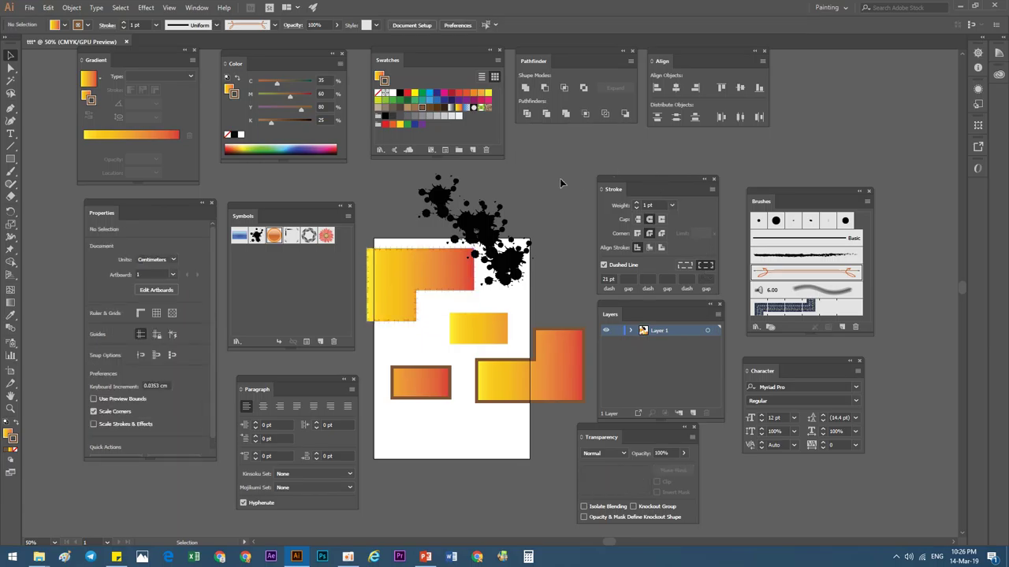